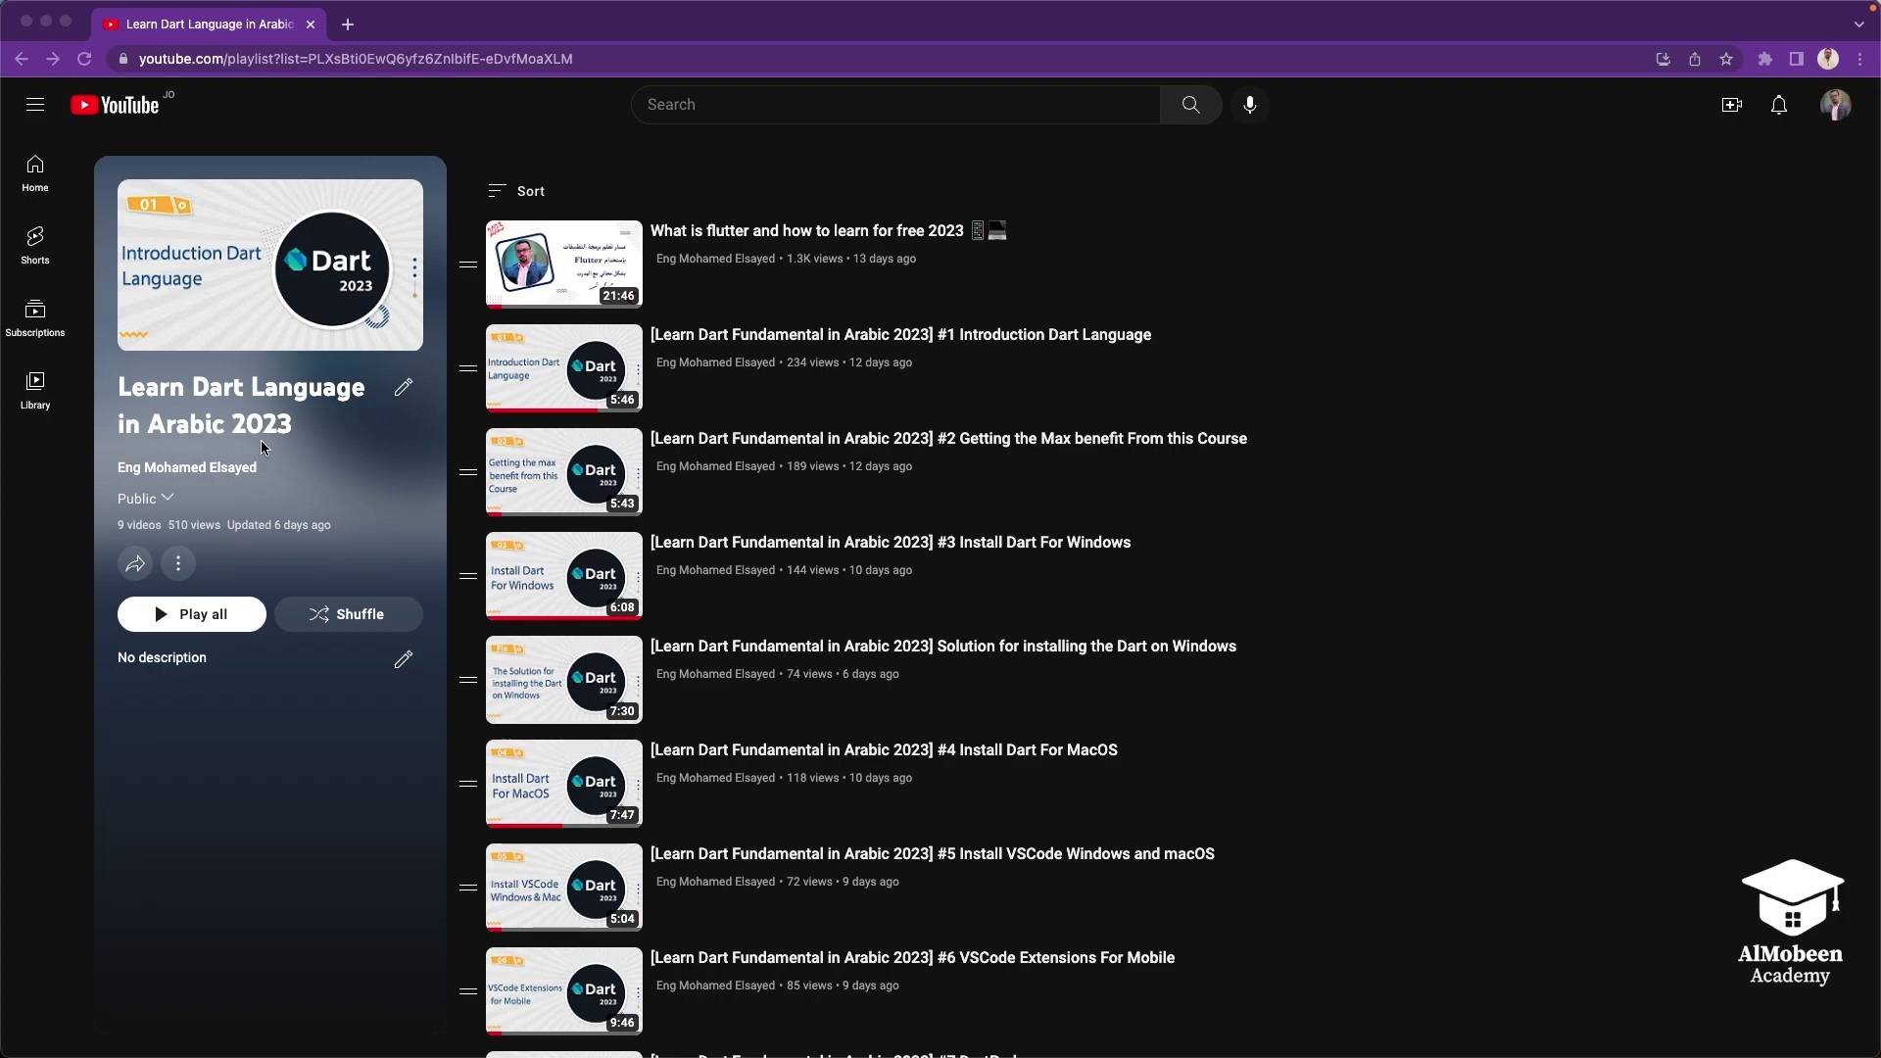
Step: Look through the videos in the Learn Dart Language in Arabic 2023 playlist
{"action": "scroll", "coordinate": [570, 614], "scroll_direction": "down", "scroll_amount": 2}
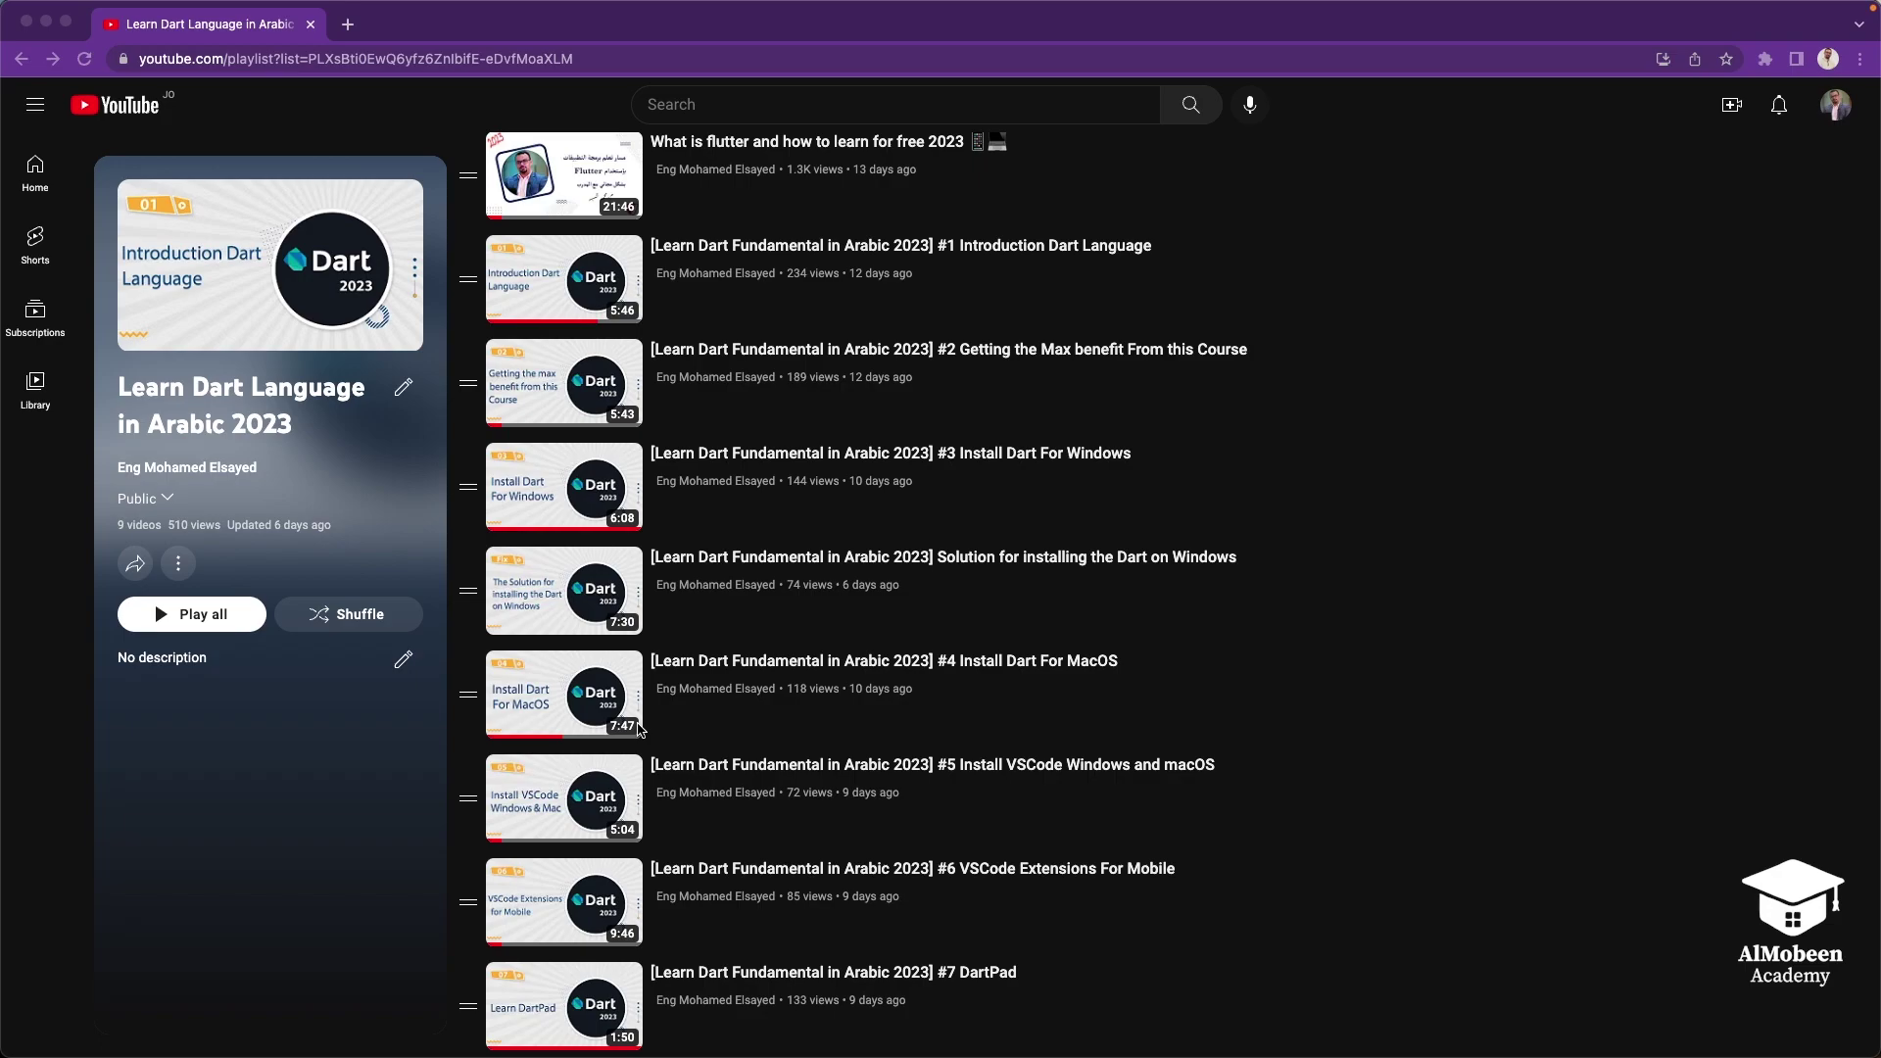
{"action": "scroll", "coordinate": [1032, 390], "scroll_direction": "up", "scroll_amount": 2}
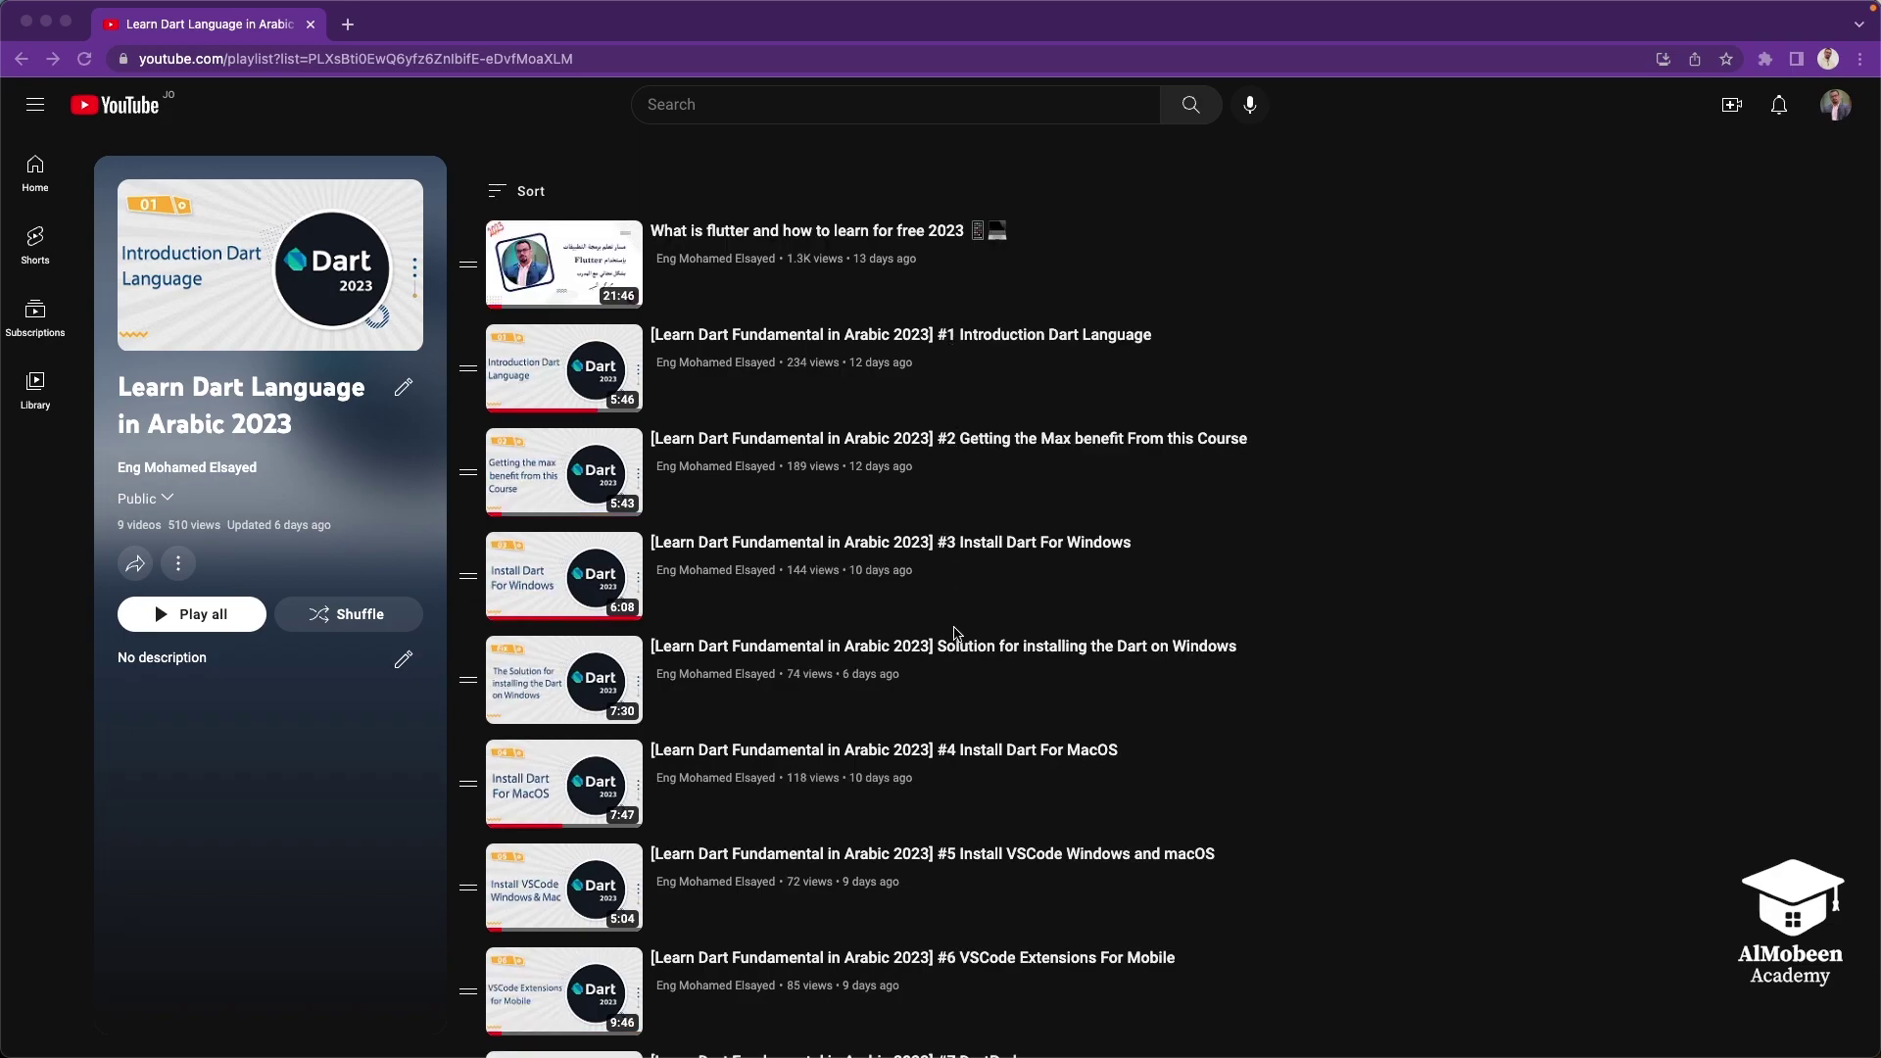
{"action": "scroll", "coordinate": [957, 631], "scroll_direction": "down", "scroll_amount": 1}
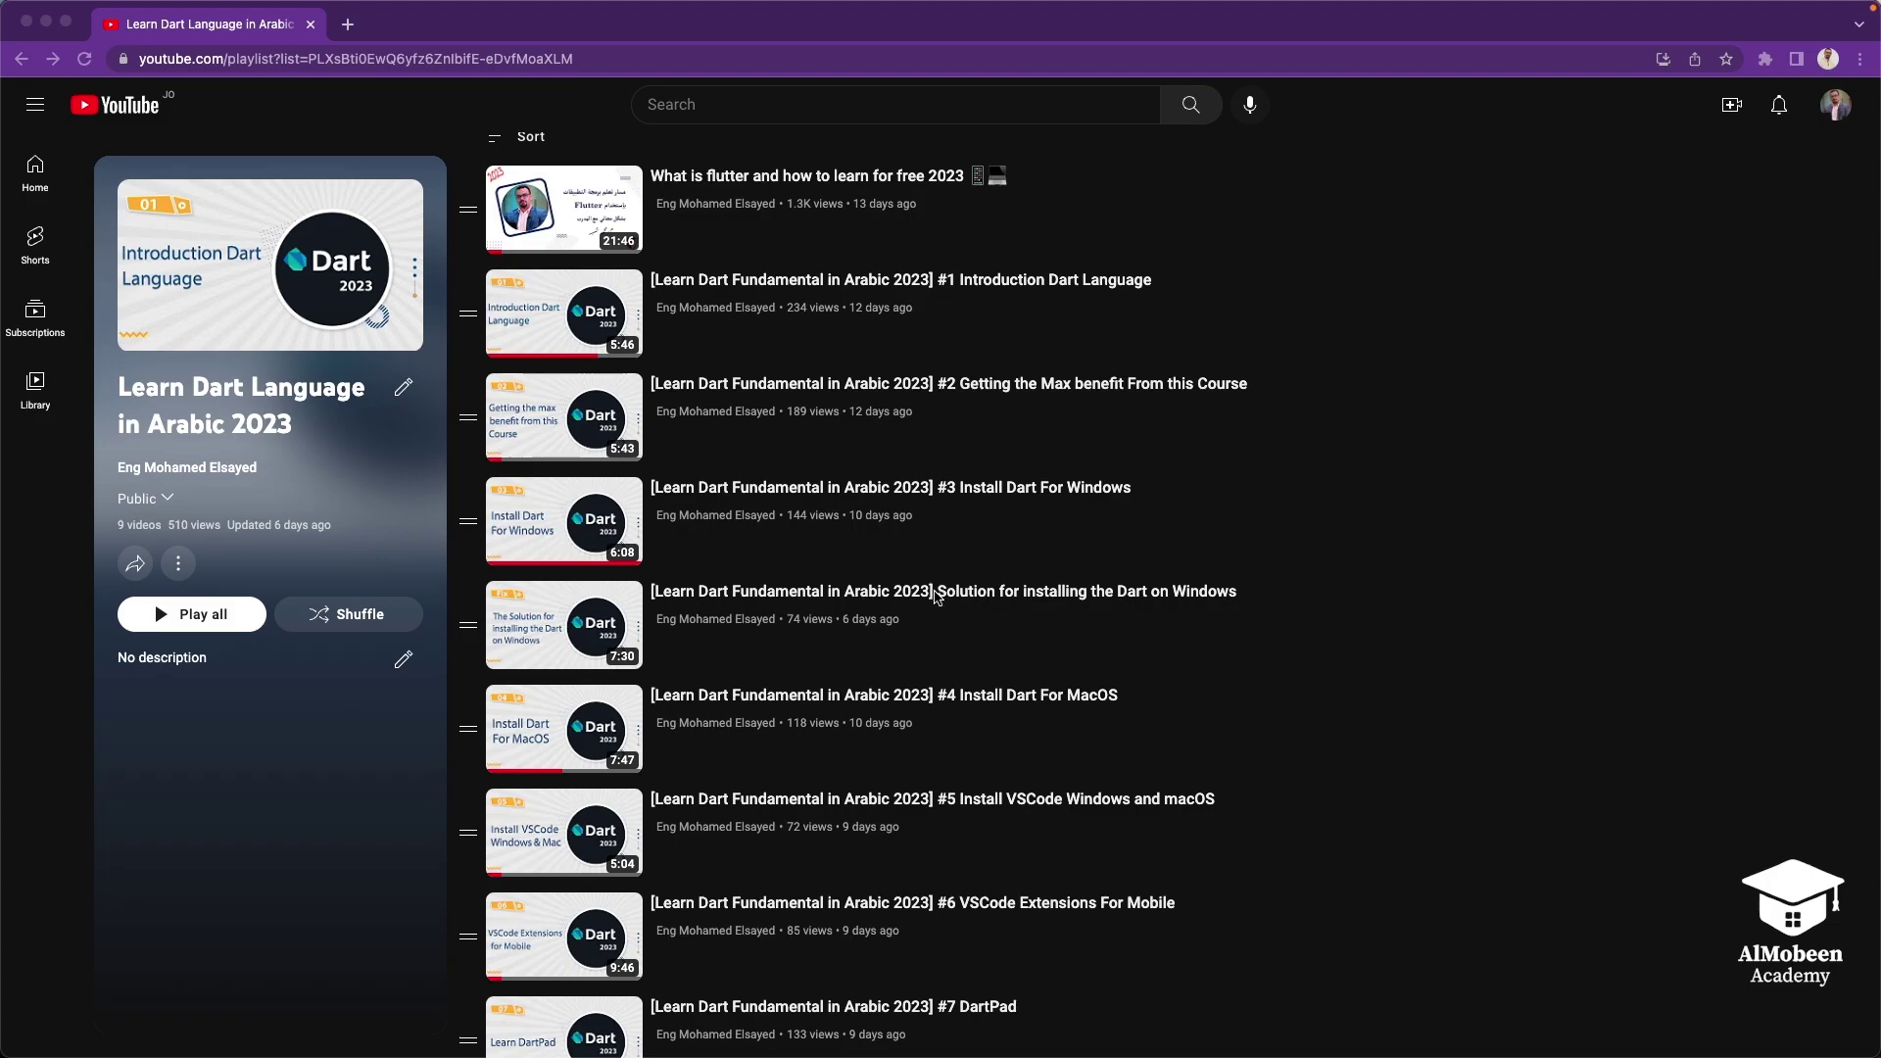
{"action": "scroll", "coordinate": [937, 597], "scroll_direction": "down", "scroll_amount": 1}
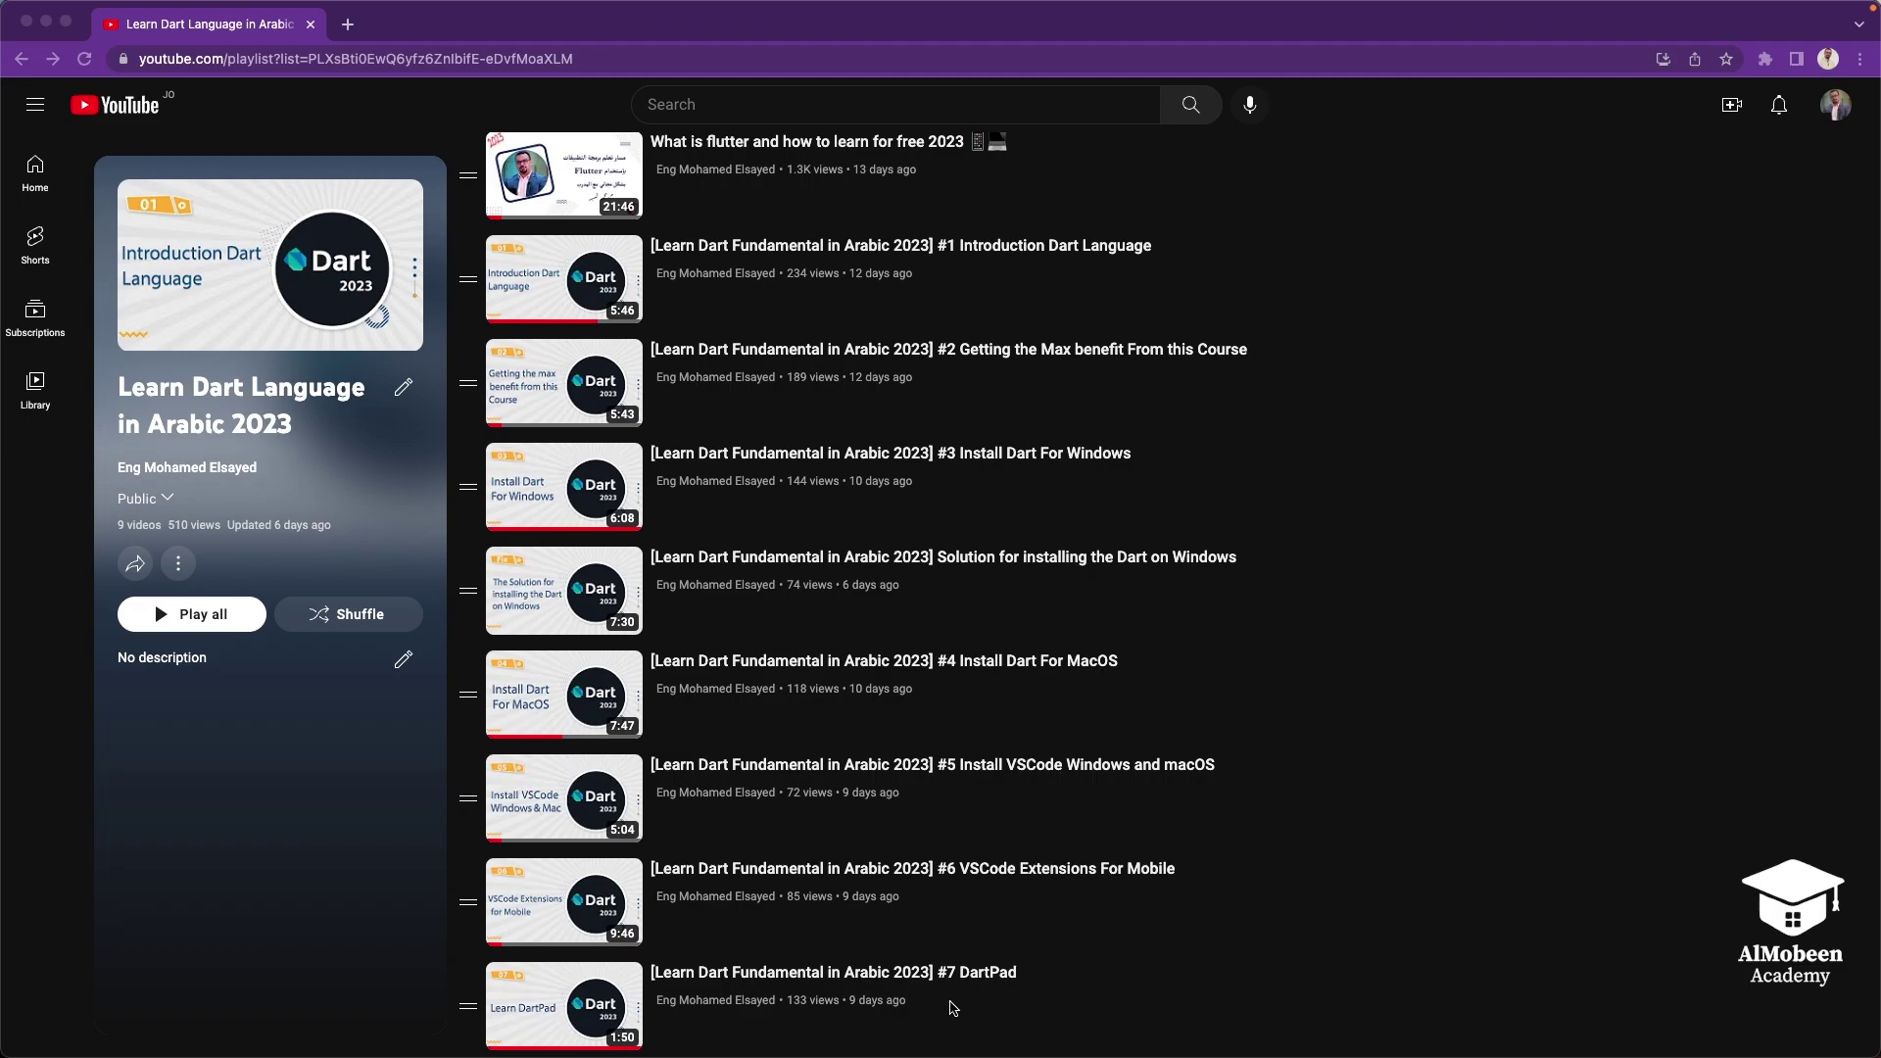
Step: Switch from the browser to the Finder window and enlarge it to show more of its contents
{"action": "left_click", "coordinate": [46, 23]}
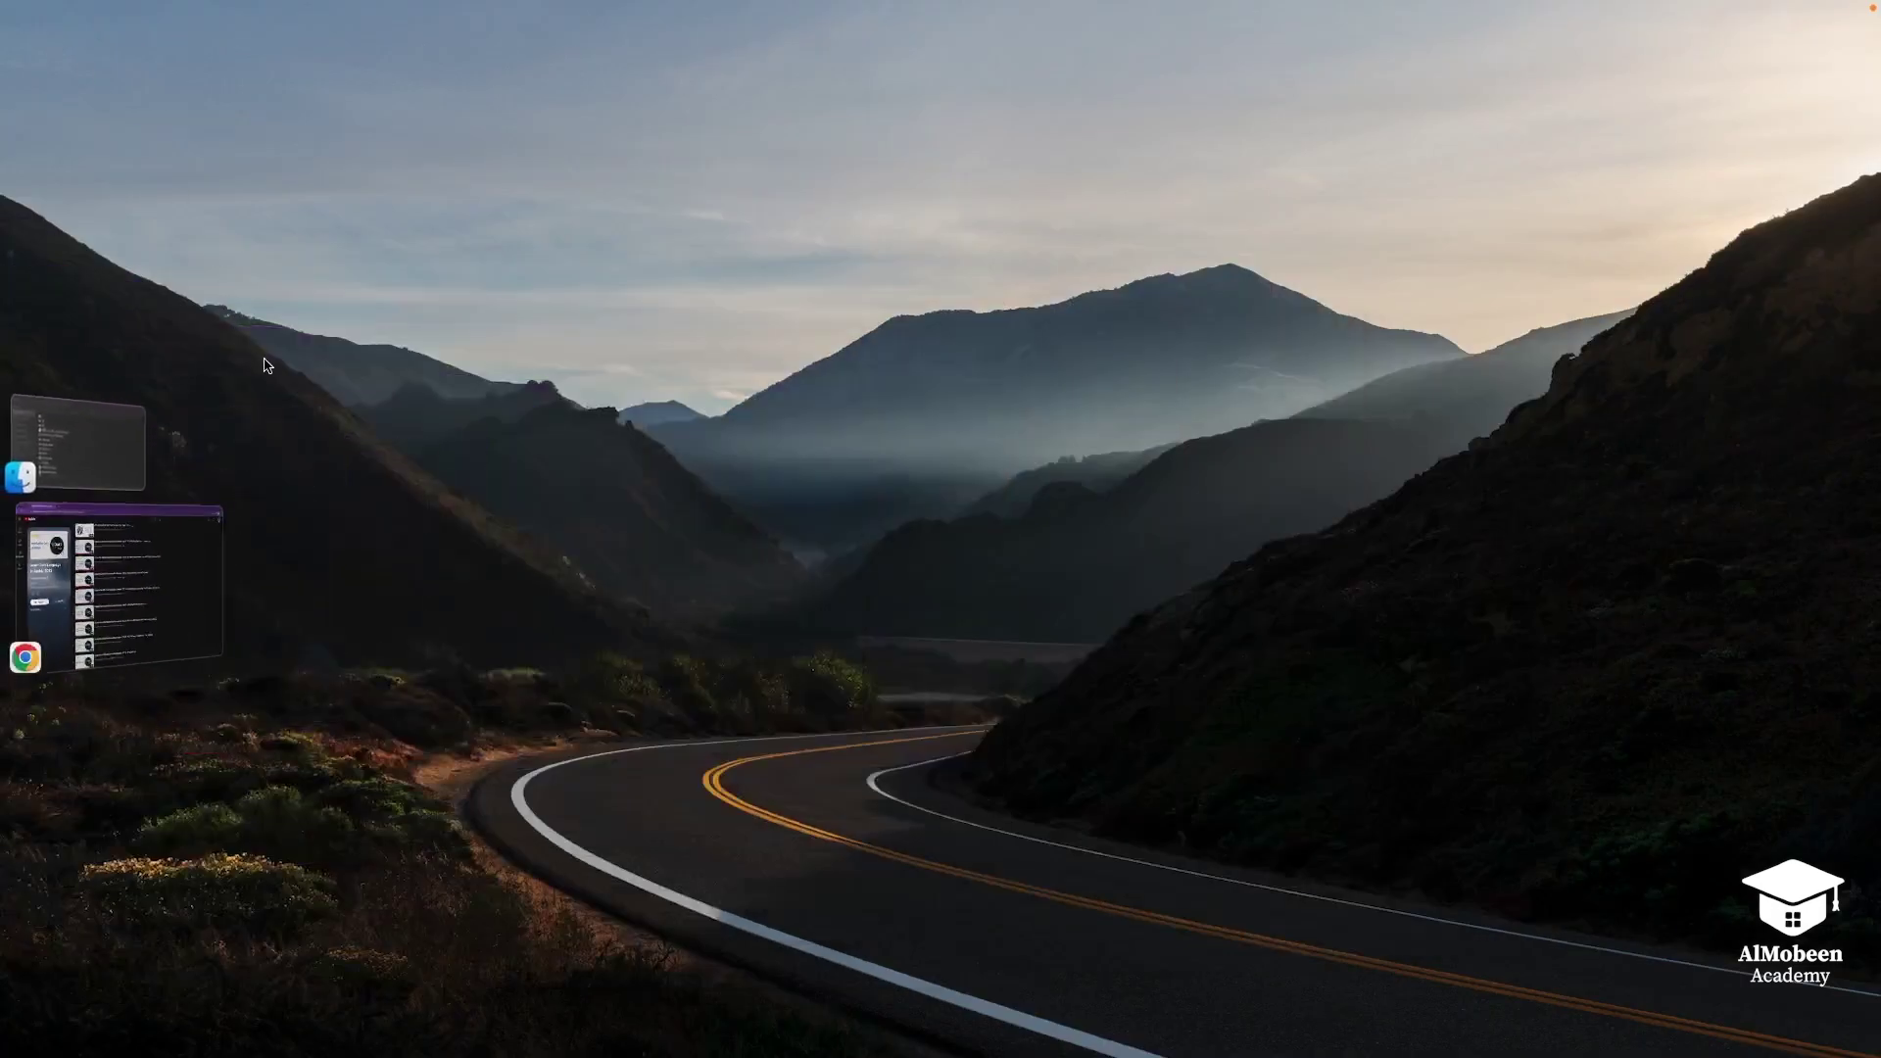
{"action": "left_click", "coordinate": [144, 448]}
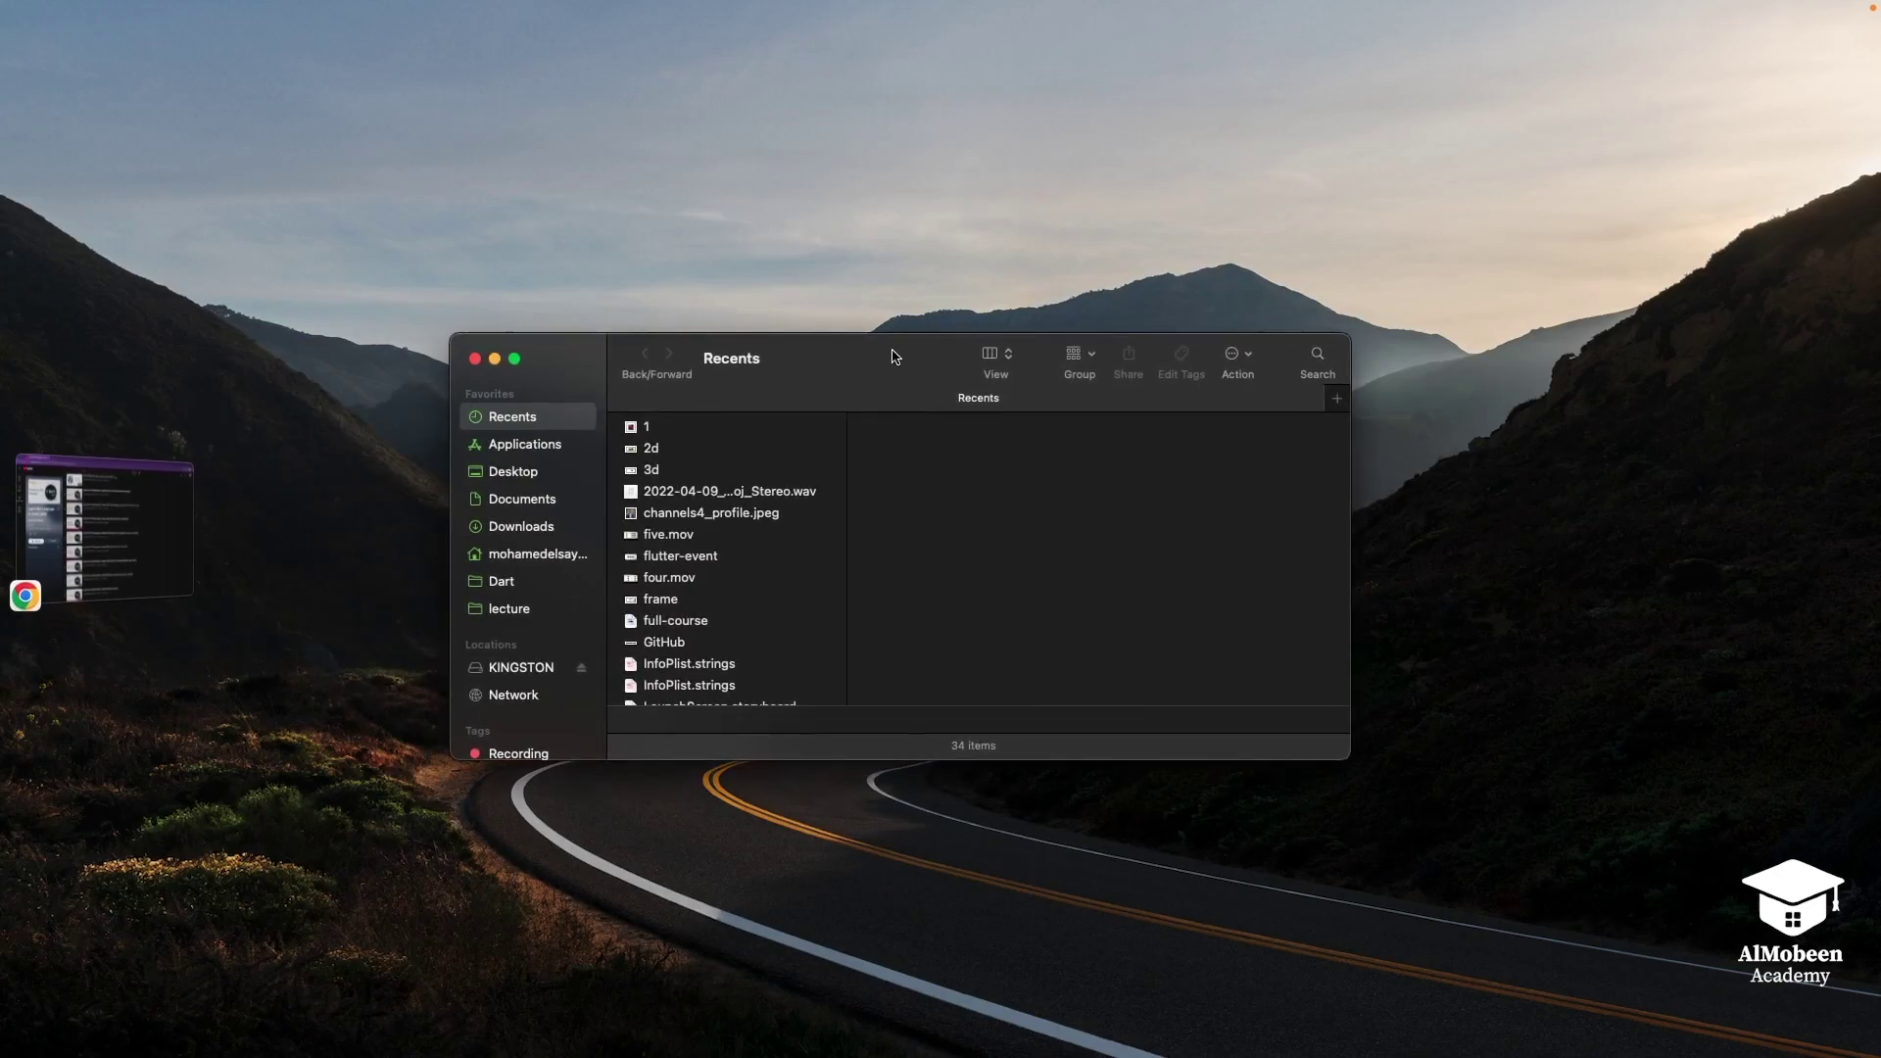
{"action": "double_click", "coordinate": [894, 357]}
{"action": "double_click", "coordinate": [773, 166]}
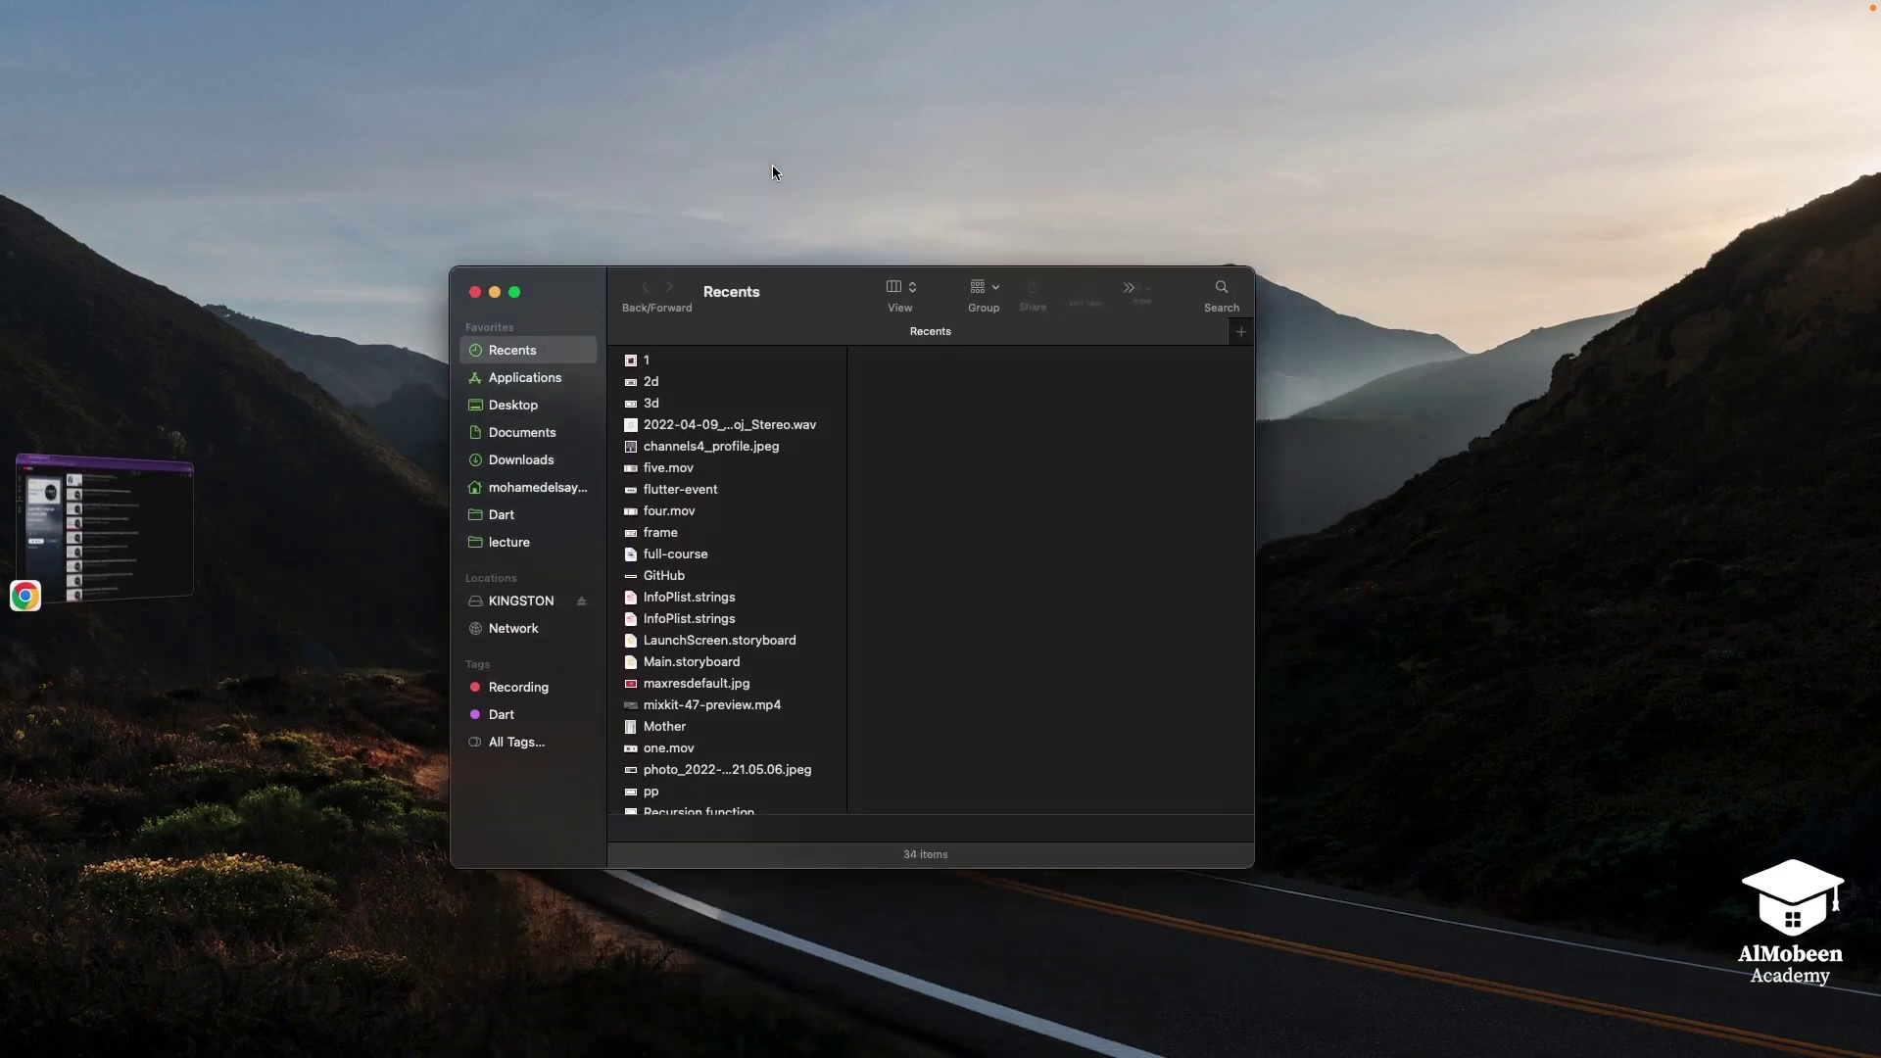
{"action": "left_click_drag", "start_coordinate": [1337, 760], "coordinate": [1406, 875]}
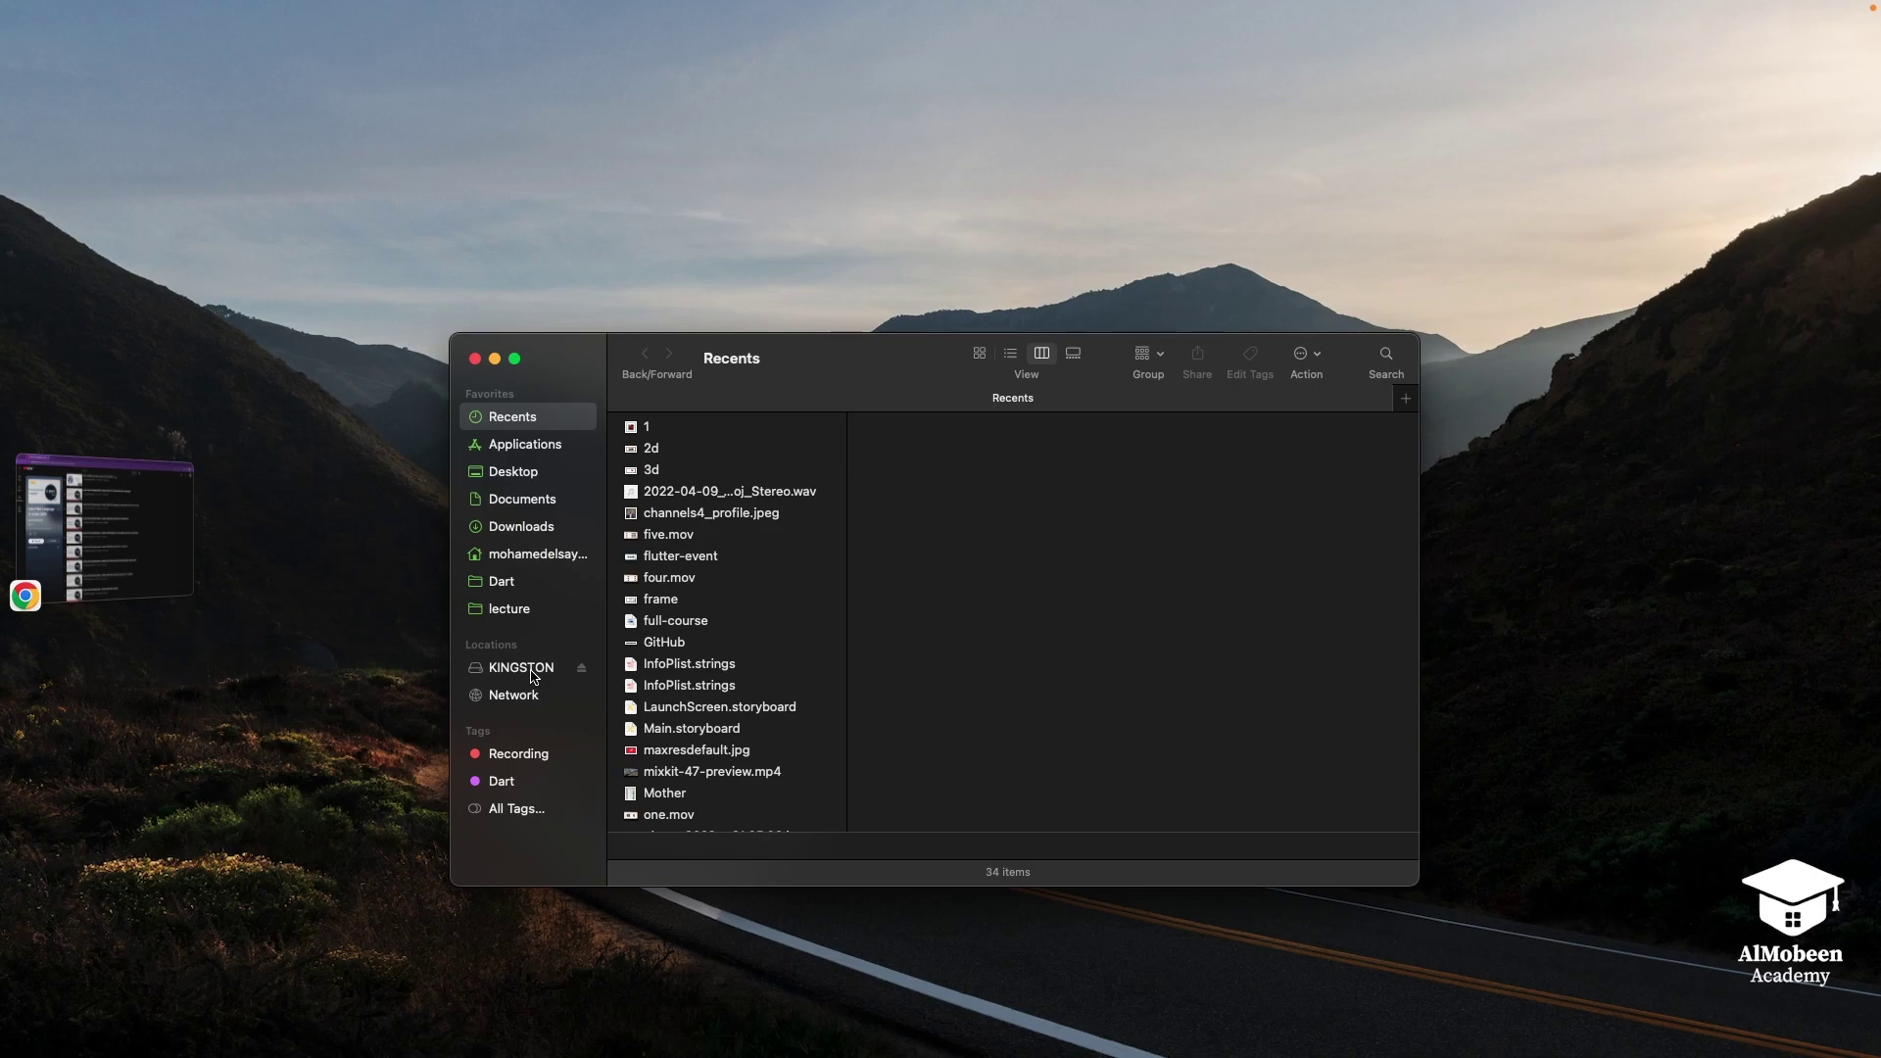
Step: Create a new folder inside the Dart folder
{"action": "left_click", "coordinate": [497, 586]}
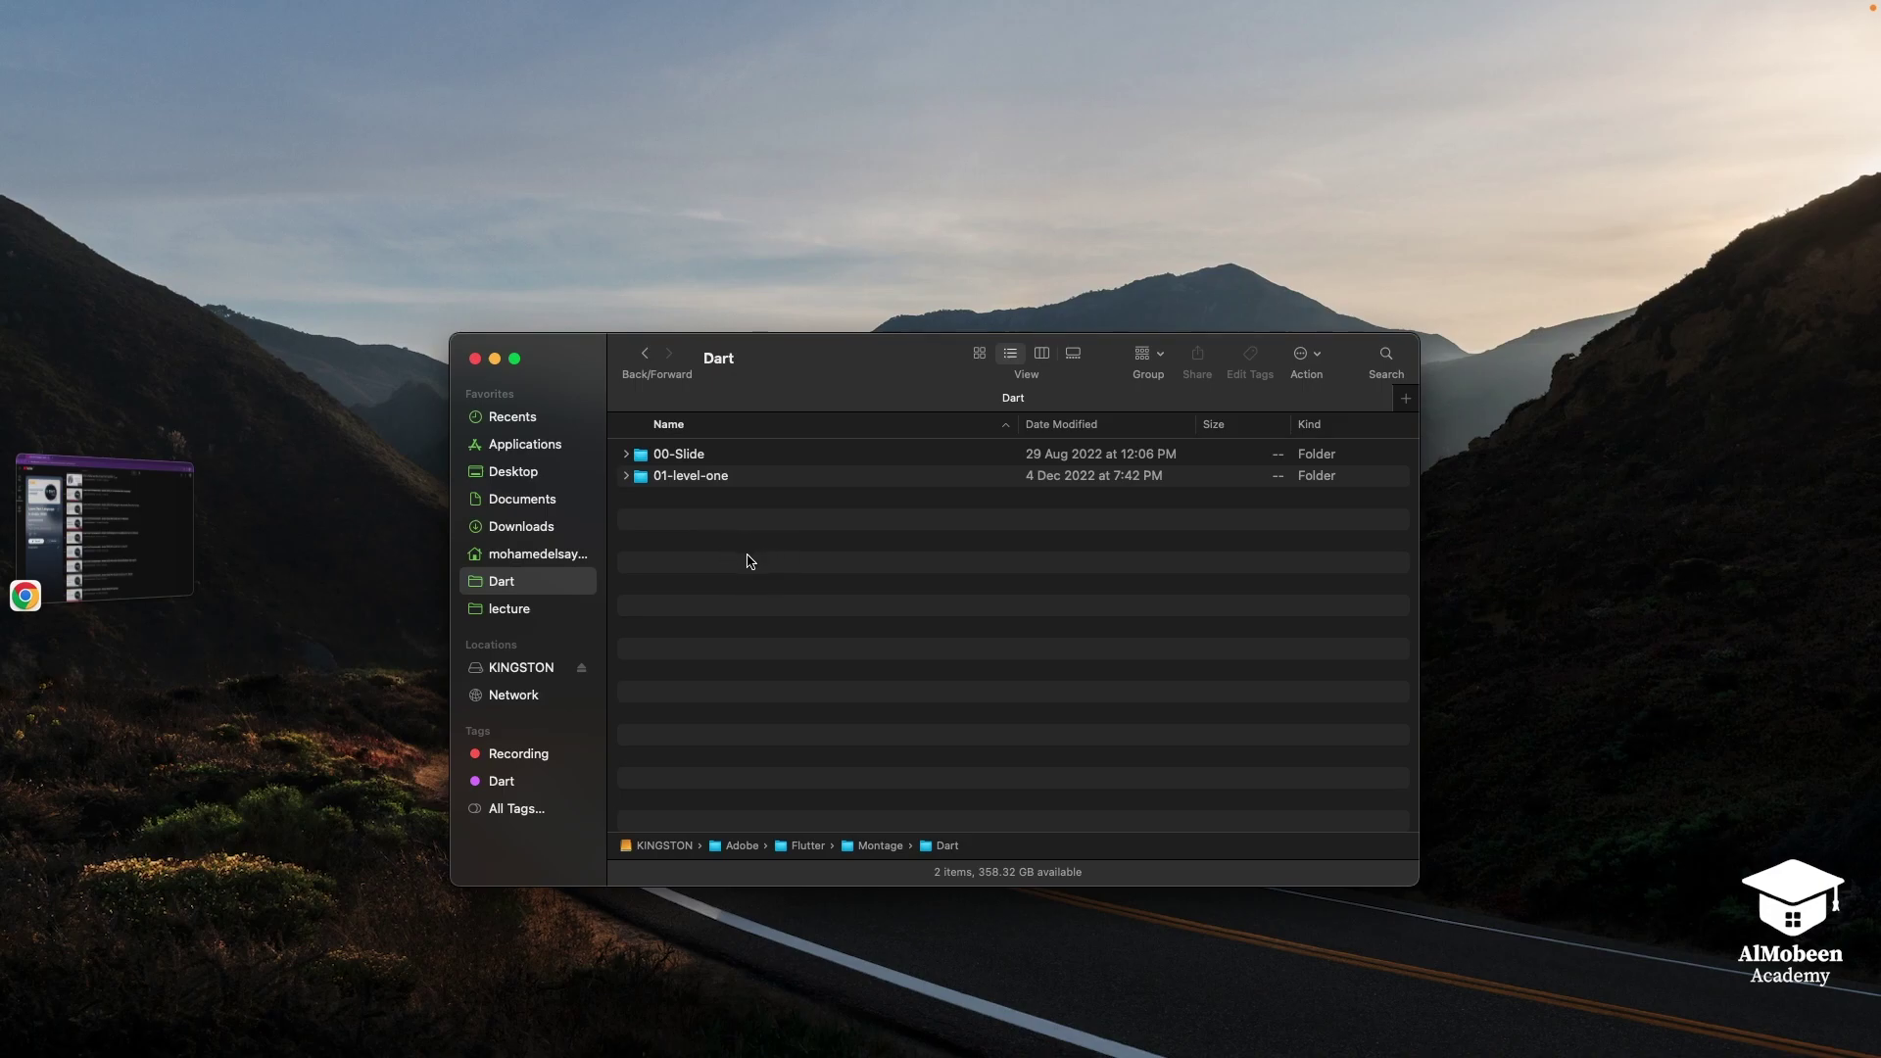
{"action": "right_click", "coordinate": [718, 540]}
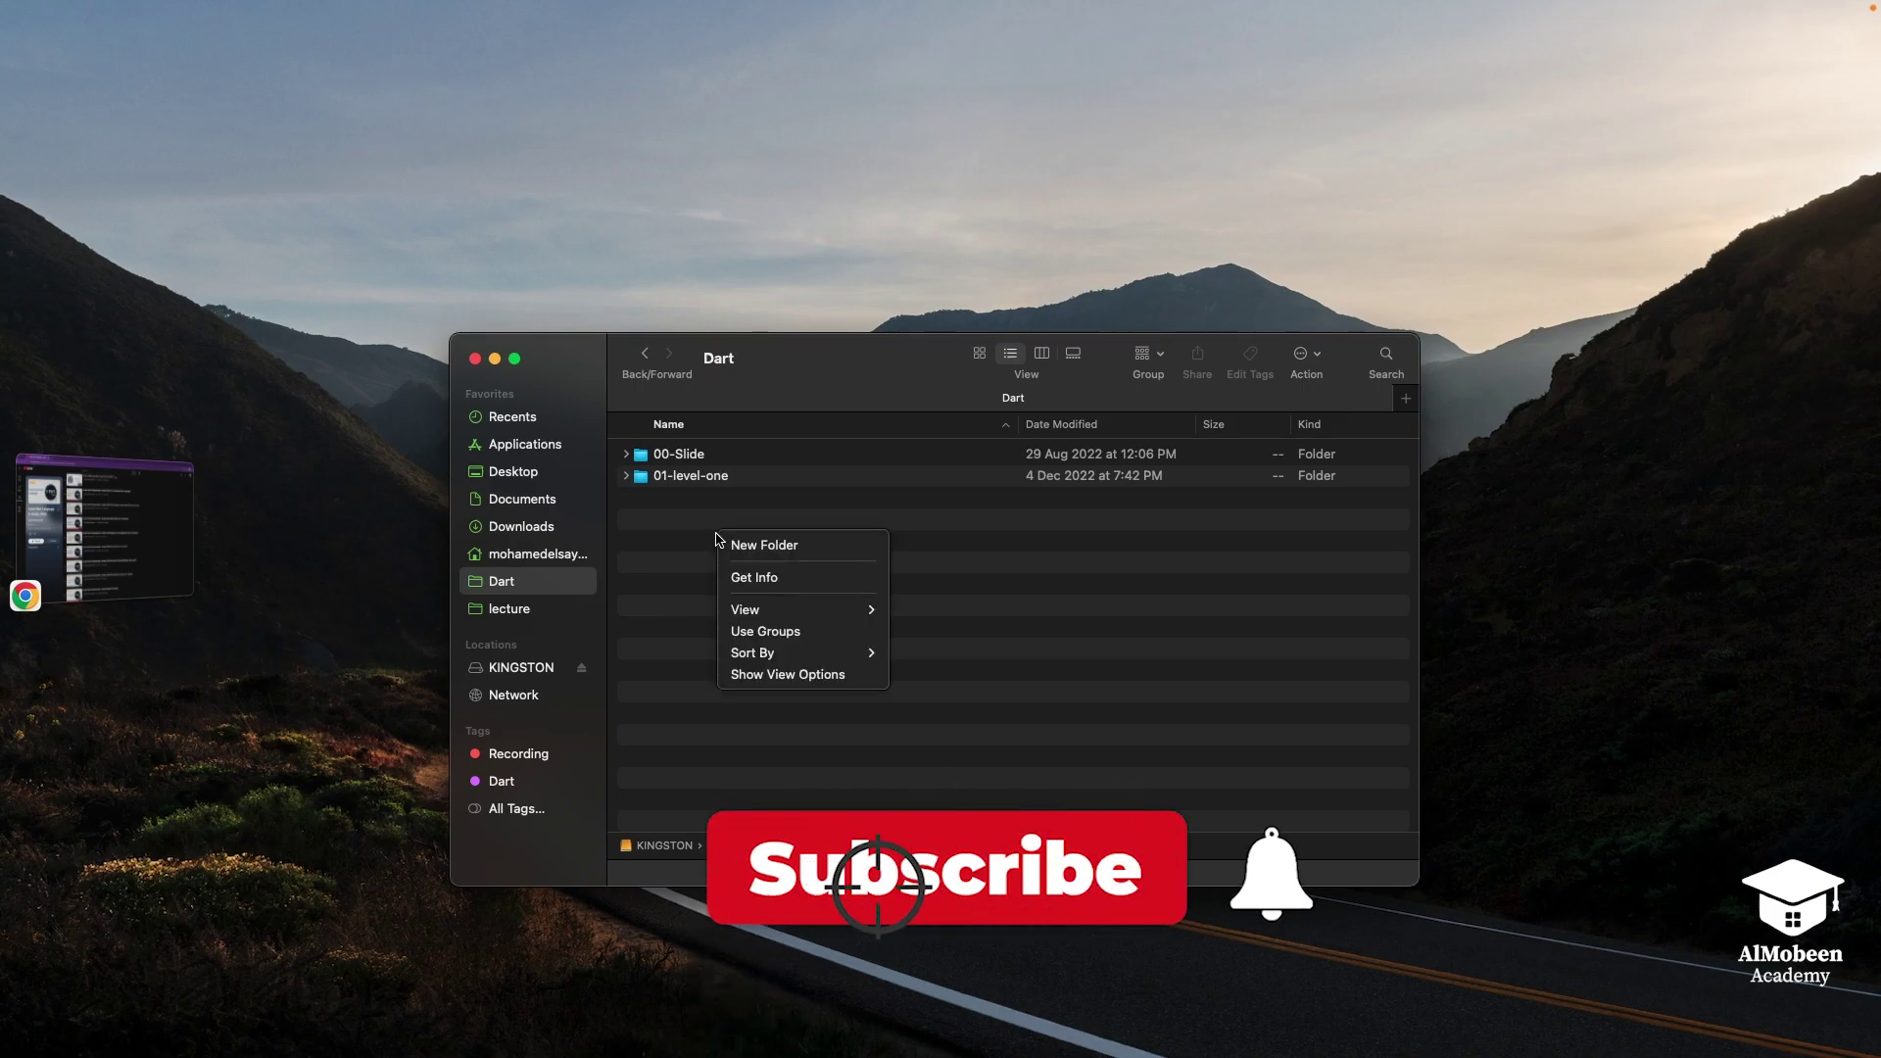
{"action": "mouse_move", "coordinate": [771, 663]}
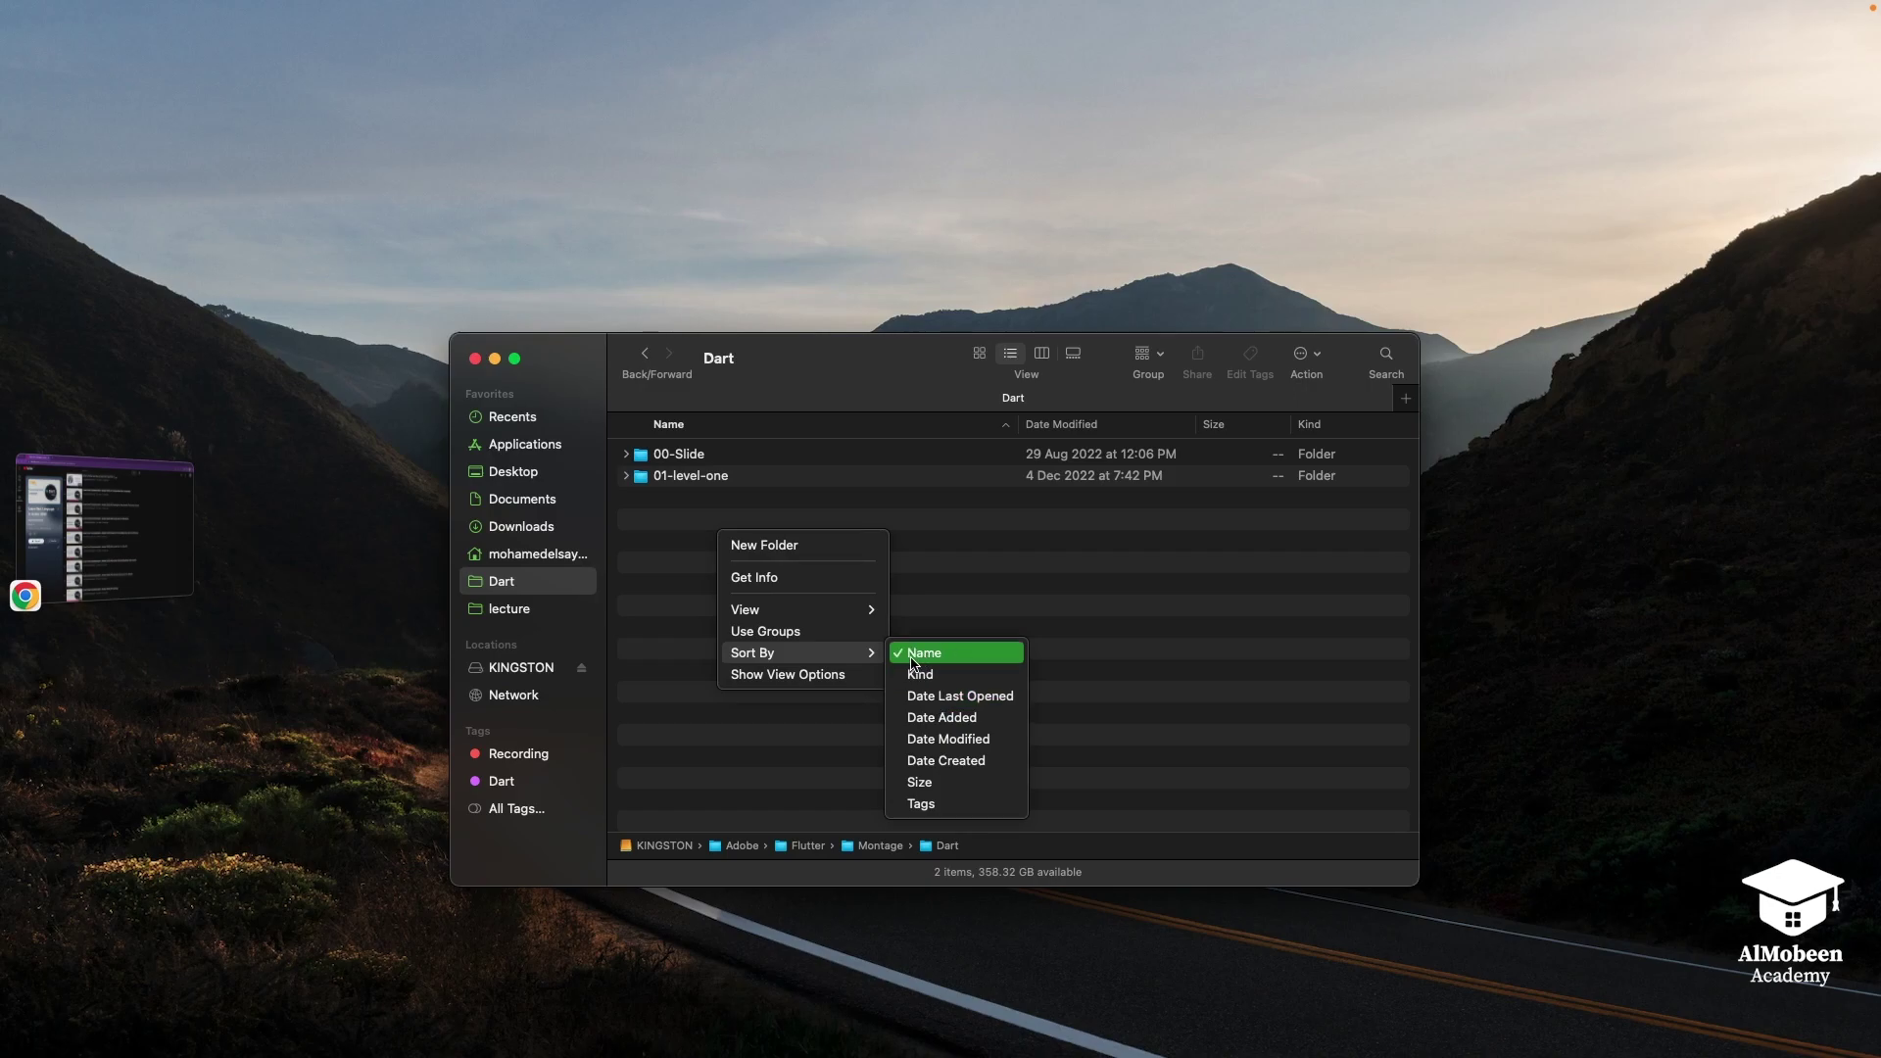
{"action": "left_click", "coordinate": [765, 544]}
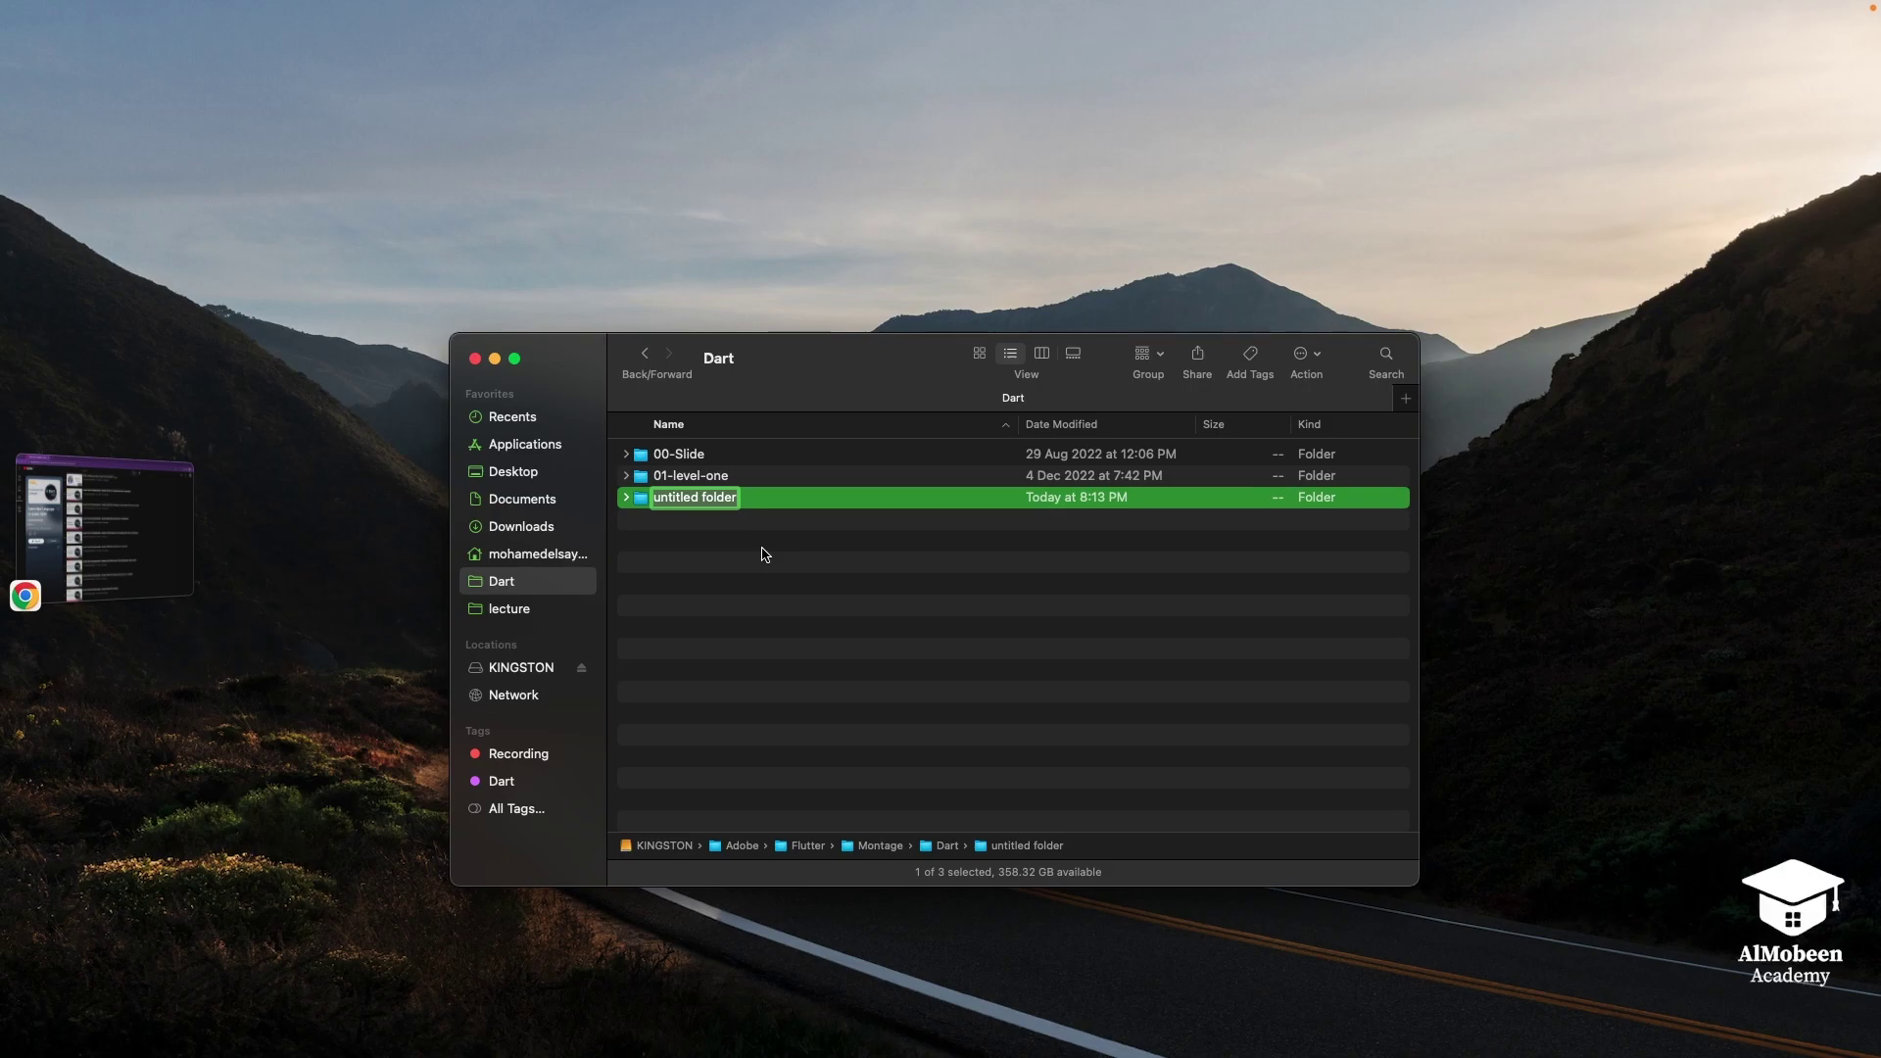
{"action": "type", "text": "dart"}
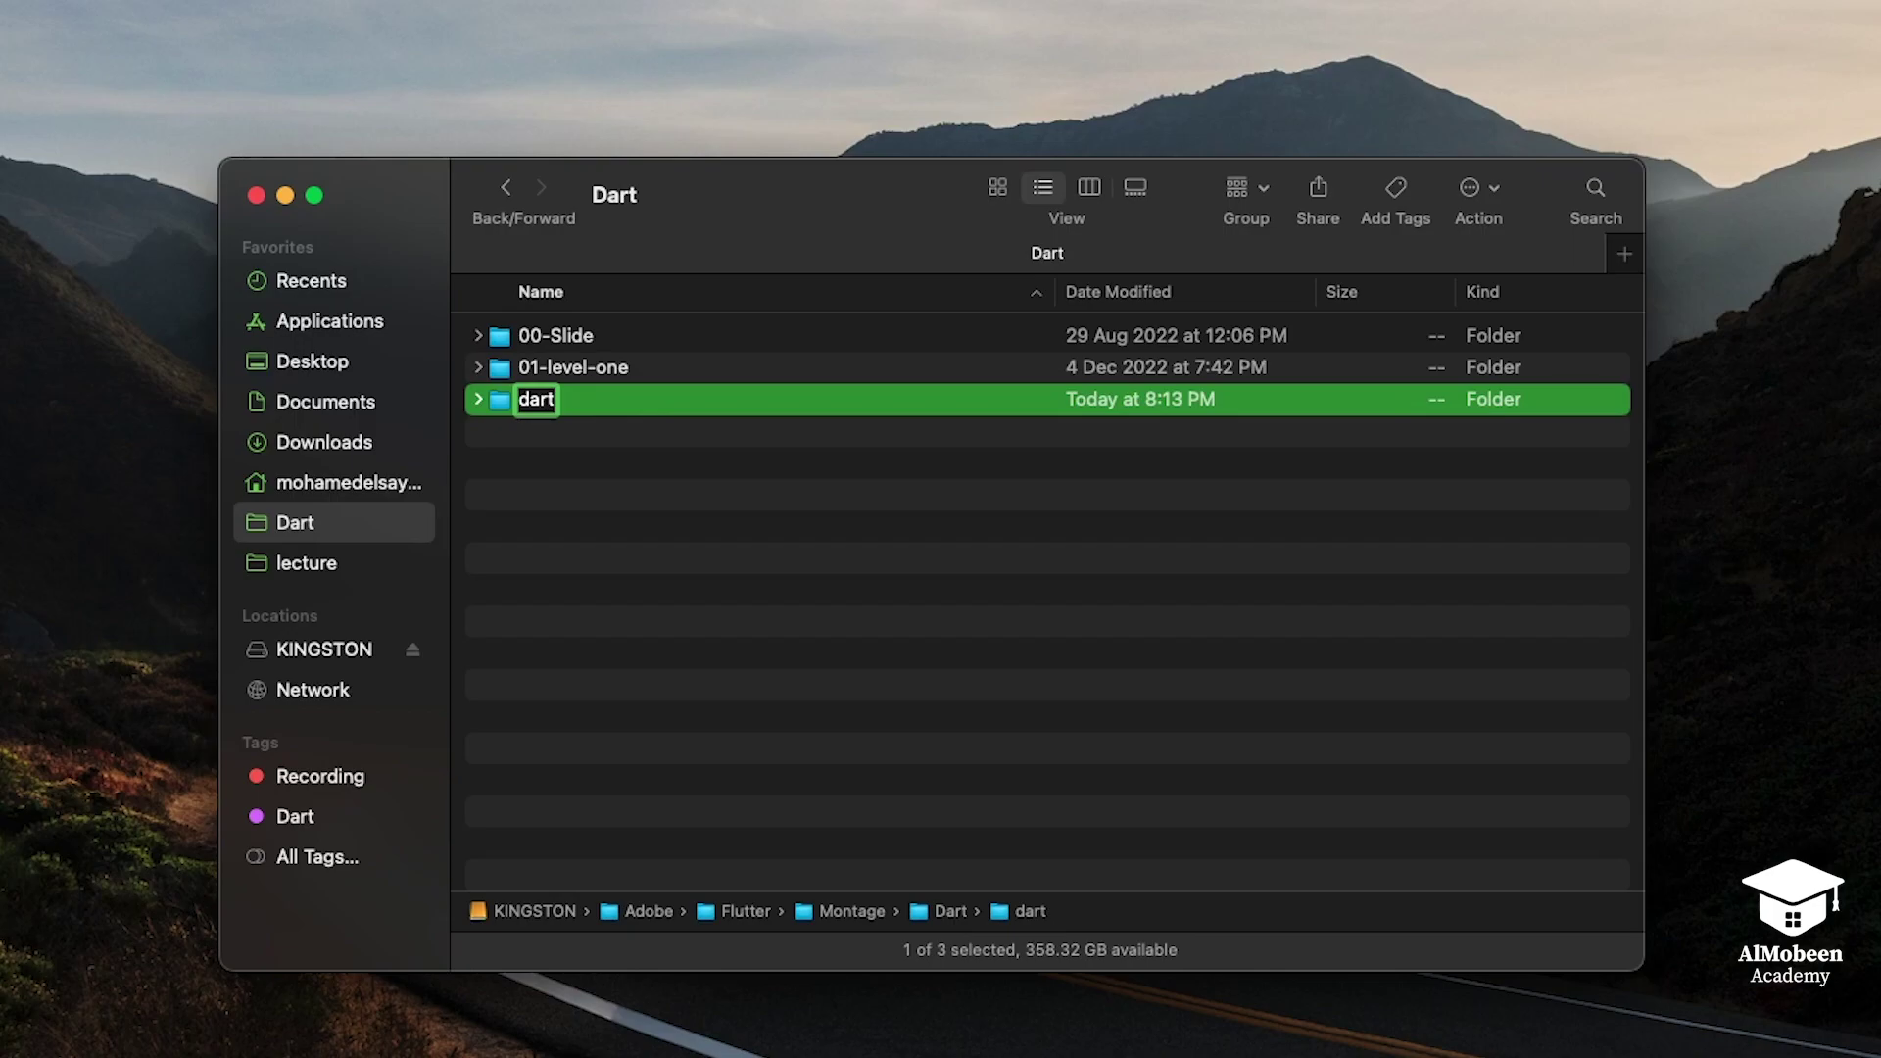
{"action": "type", "text": "-"}
{"action": "key", "text": "BackSpace"}
{"action": "type", "text": "_"}
{"action": "key", "text": "BackSpace"}
{"action": "type", "text": "-"}
{"action": "key", "text": "BackSpace"}
{"action": "key", "text": "BackSpace"}
{"action": "key", "text": "BackSpace"}
{"action": "key", "text": "BackSpace"}
{"action": "key", "text": "BackSpace"}
Step: Name the new folder course-dart and expand it in the list
{"action": "type", "text": "course-dart"}
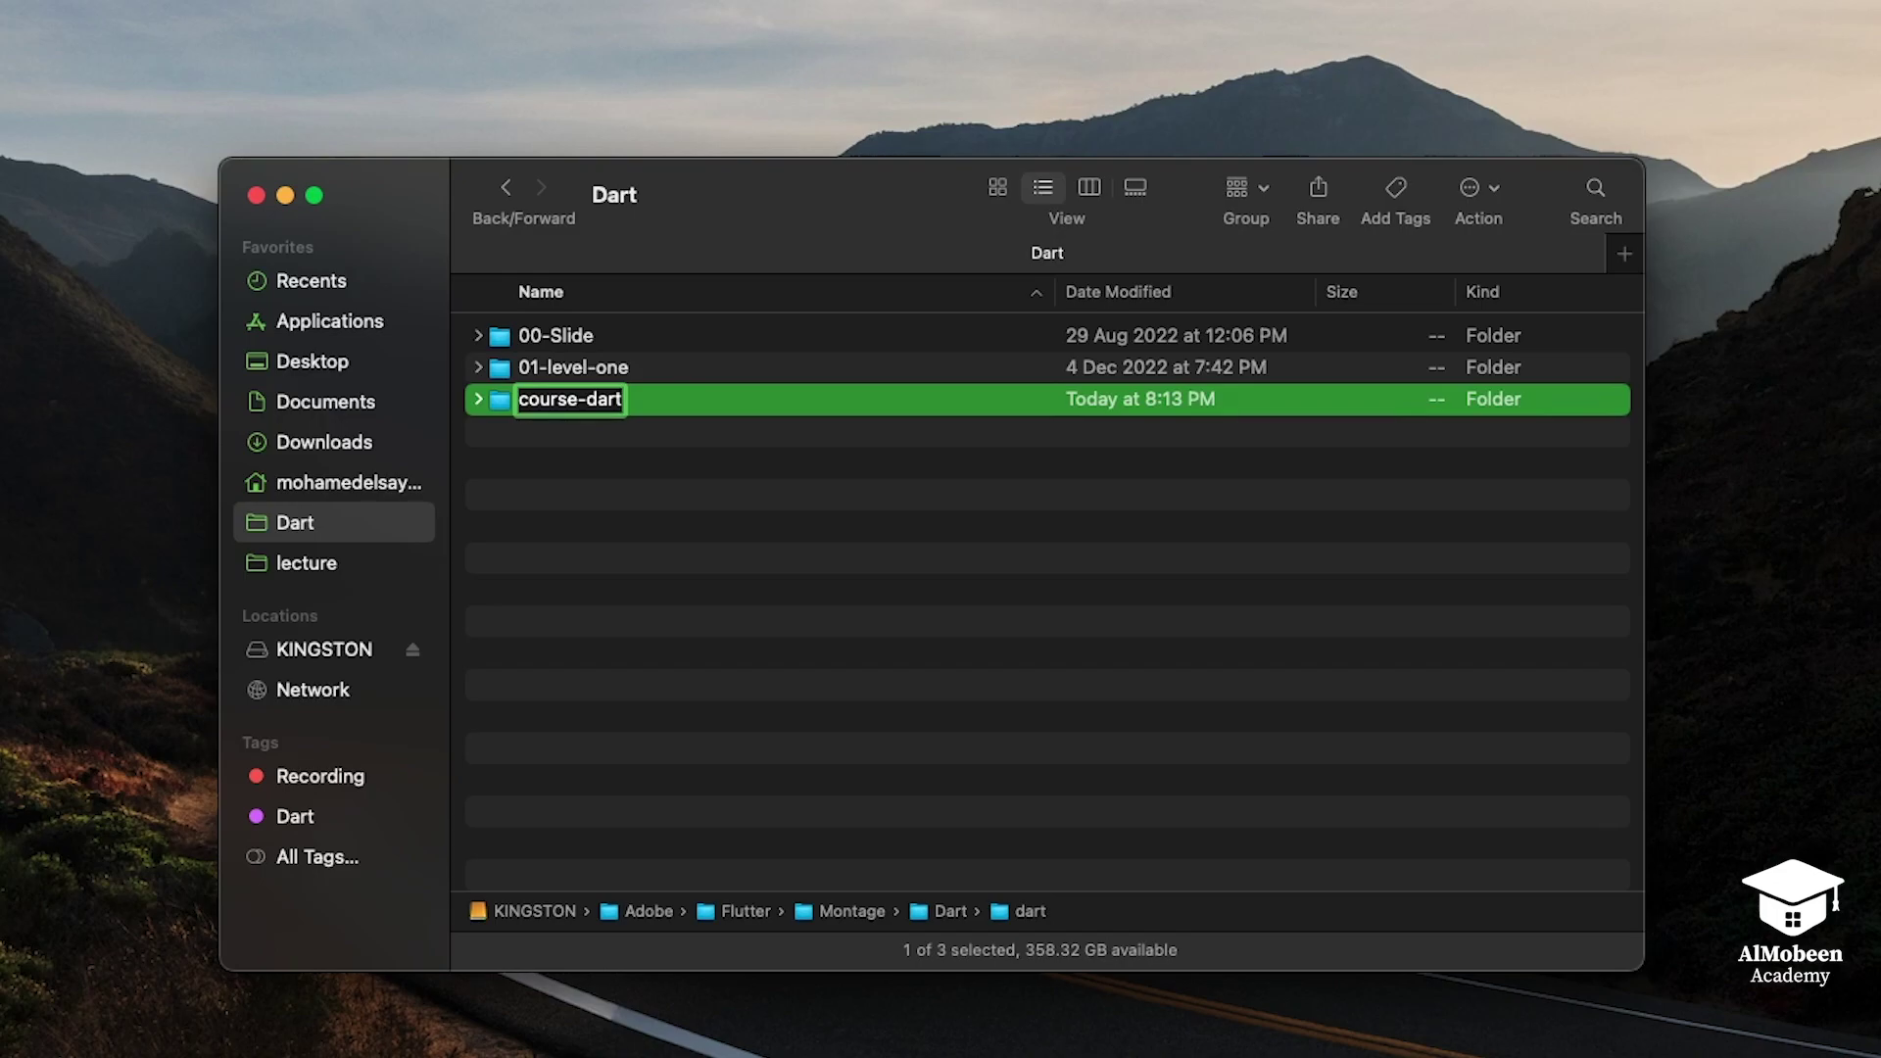
{"action": "key", "text": "Return"}
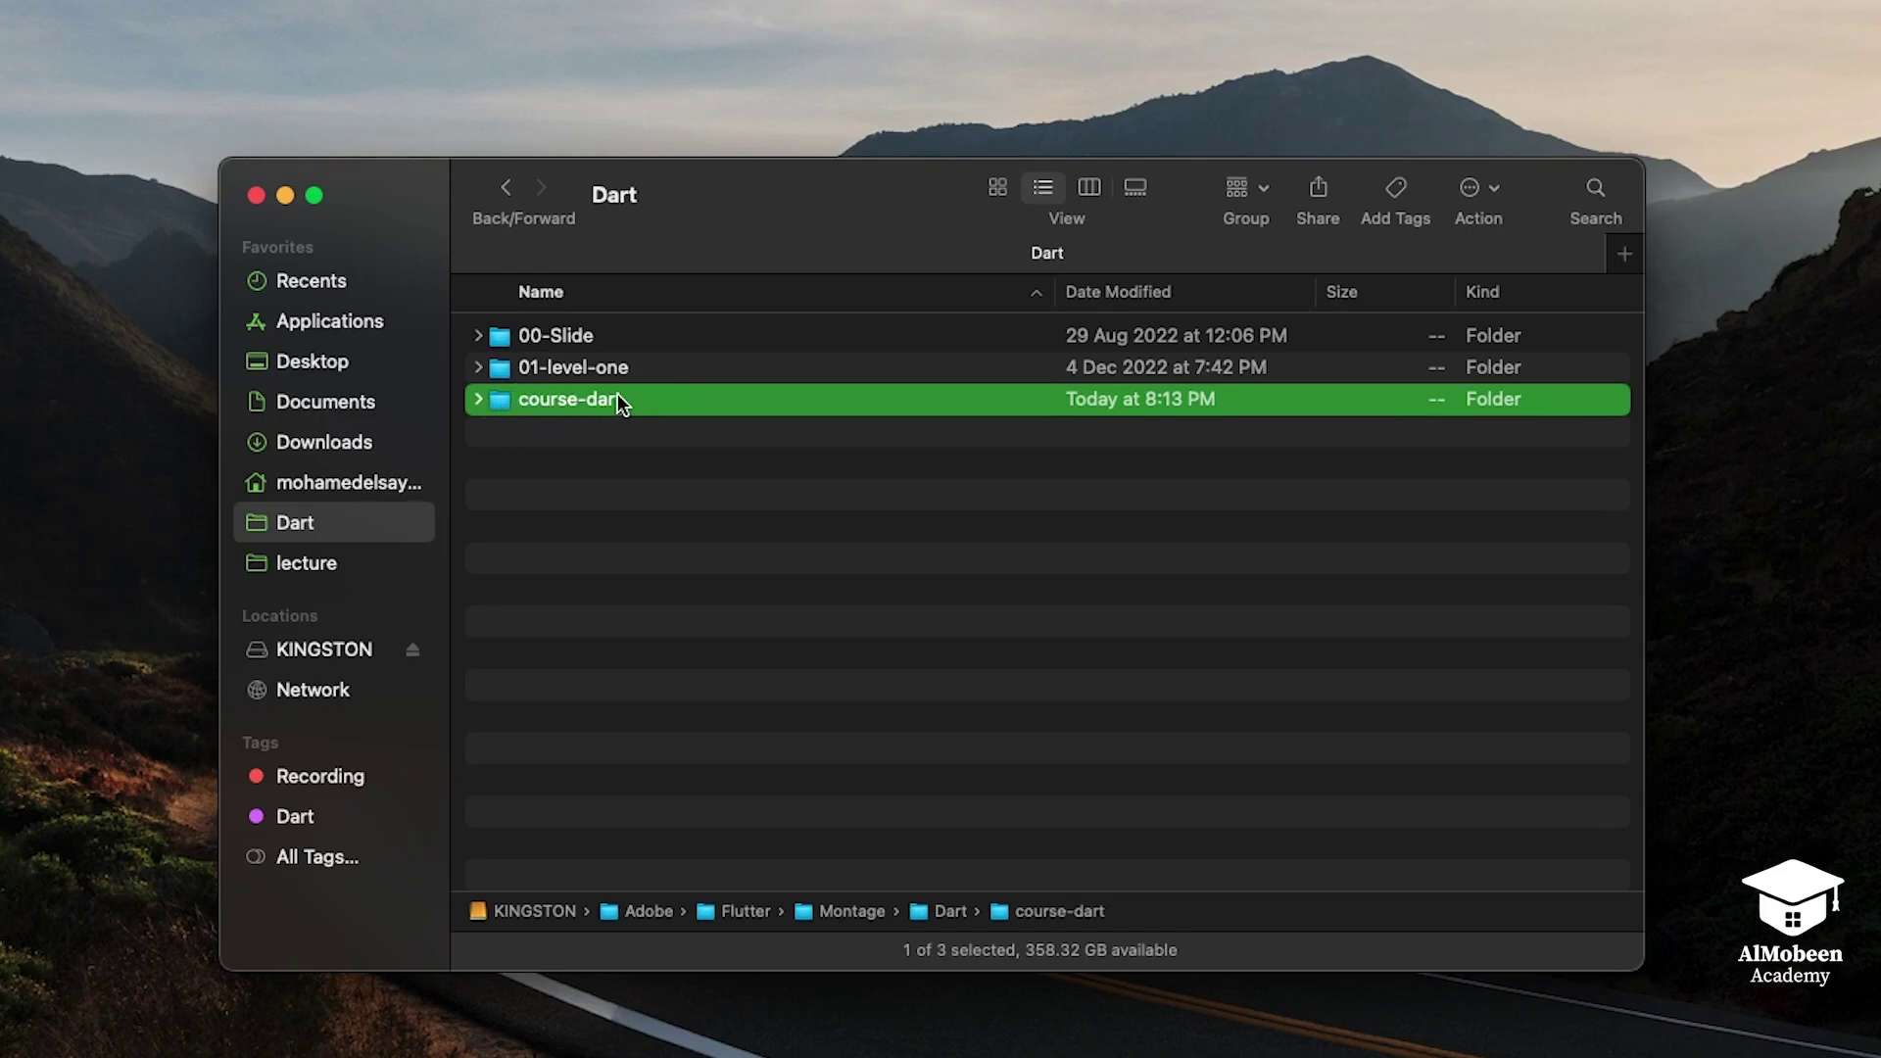
{"action": "left_click", "coordinate": [478, 399]}
{"action": "left_click", "coordinate": [531, 516]}
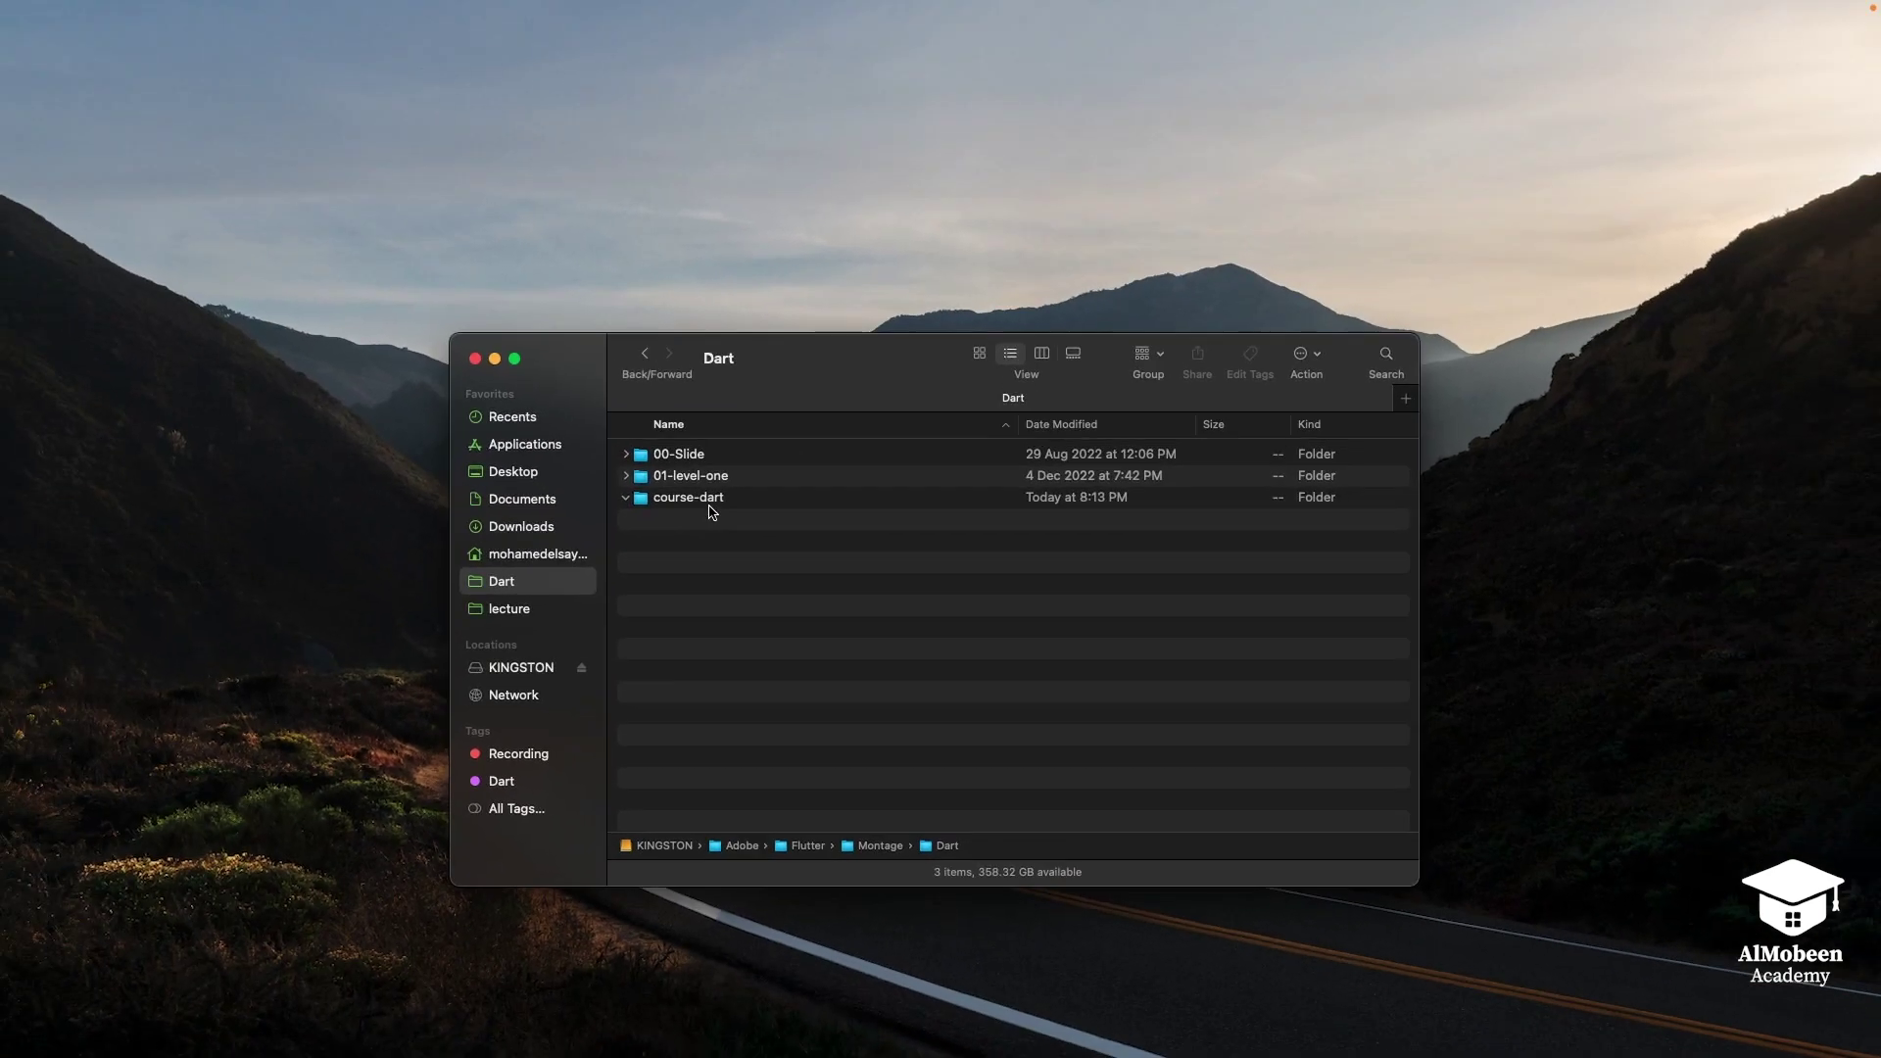
{"action": "mouse_move", "coordinate": [875, 1055]}
{"action": "key", "text": "F4"}
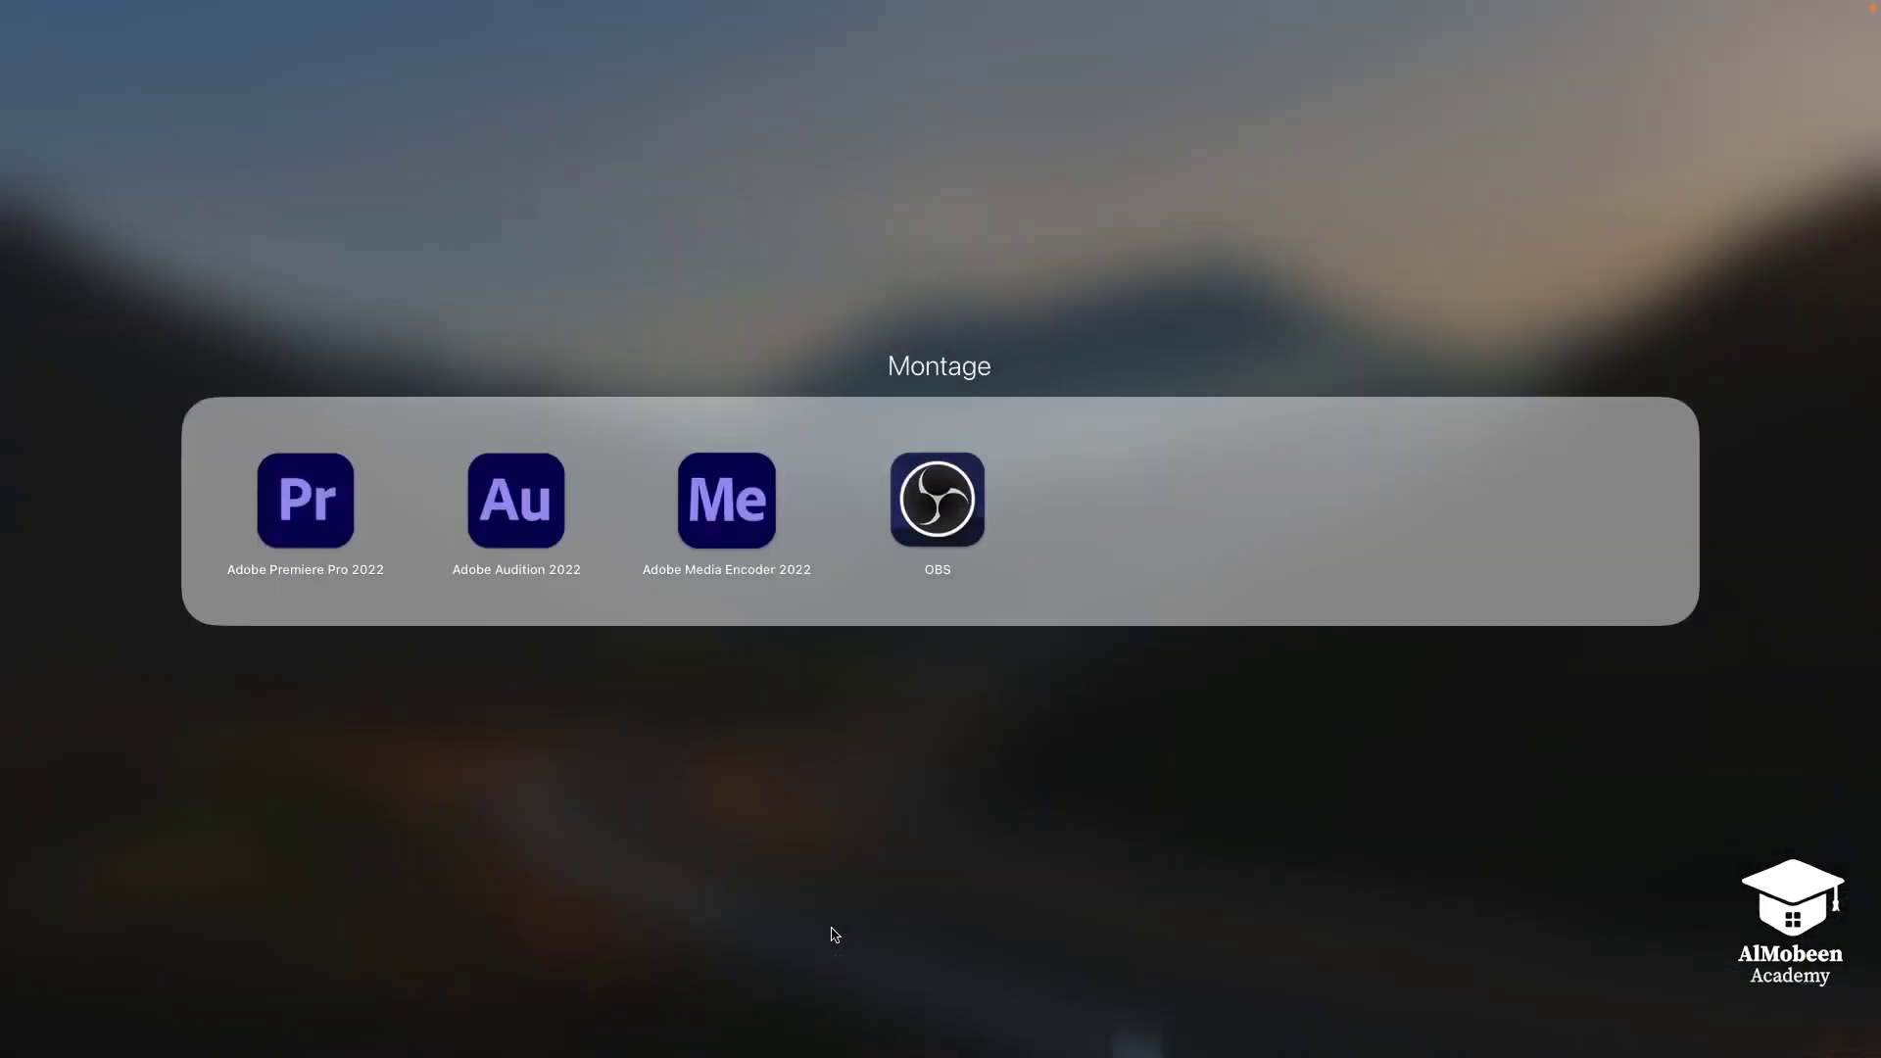
{"action": "left_click", "coordinate": [830, 934]}
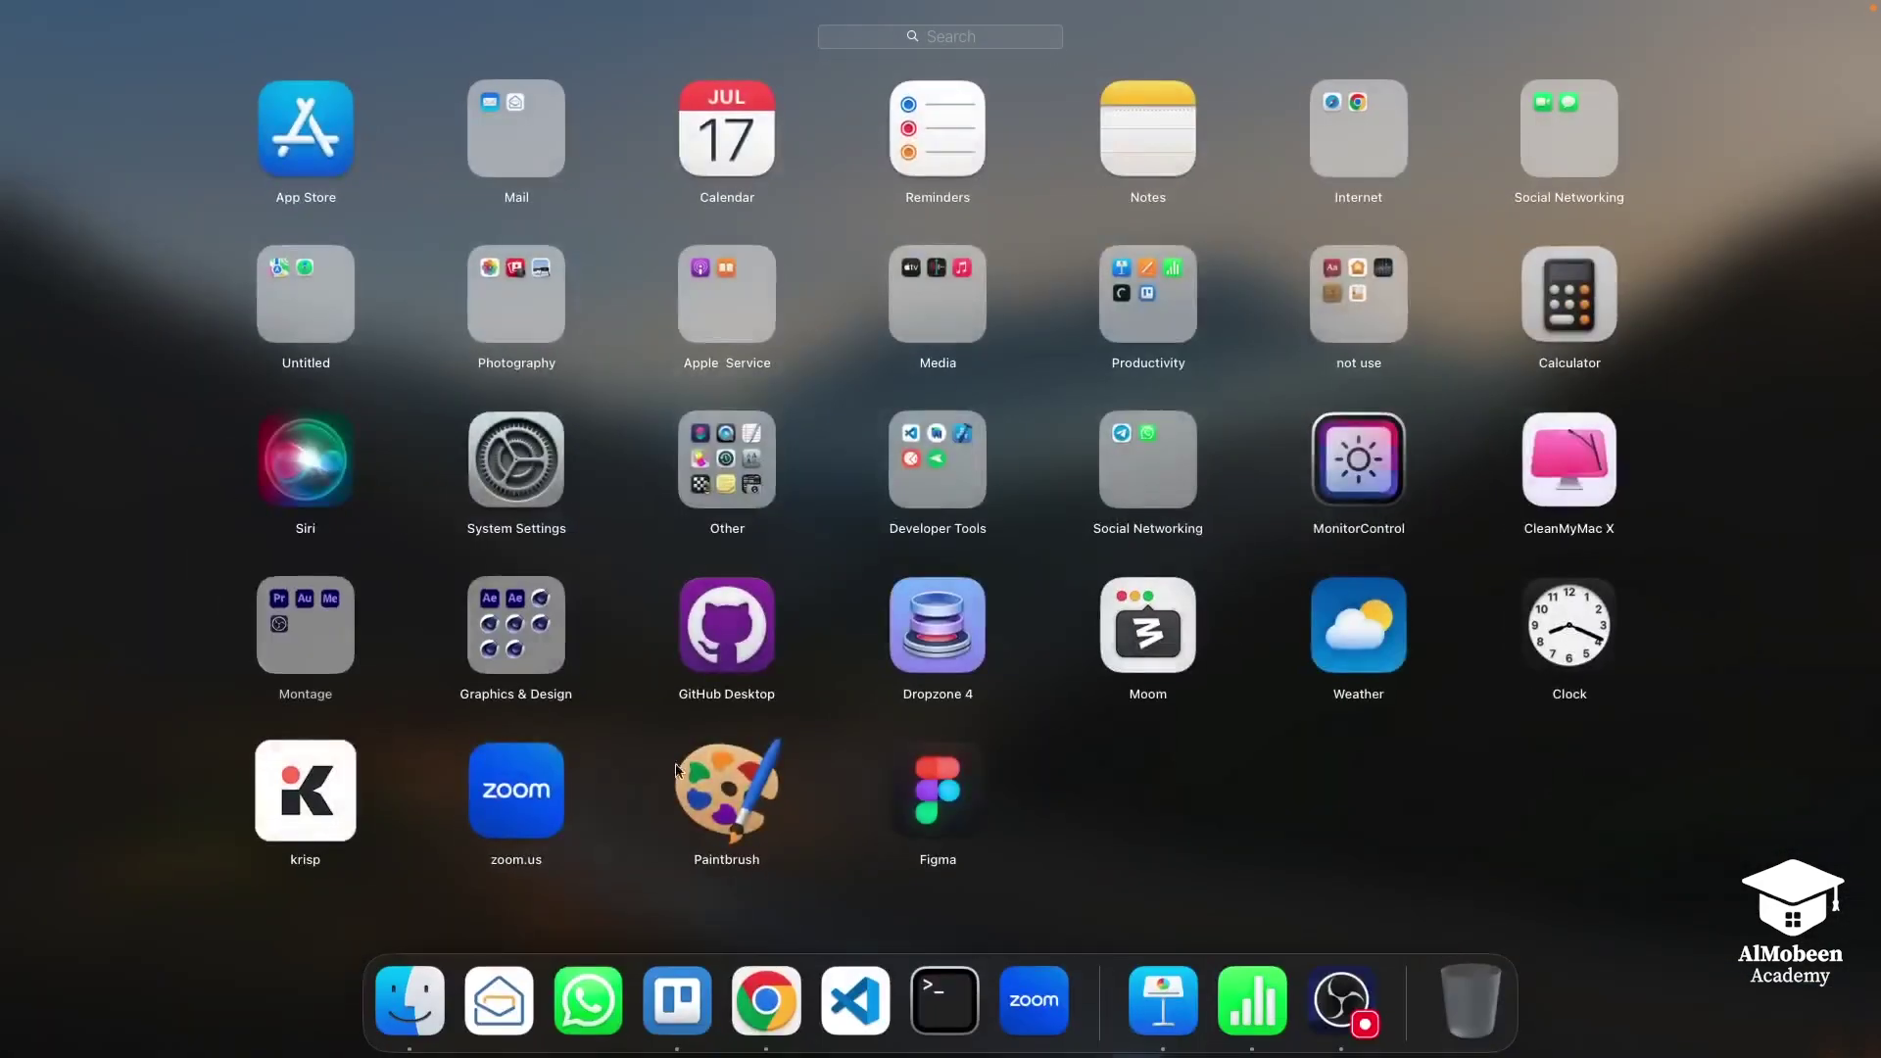
{"action": "left_click", "coordinate": [936, 660]}
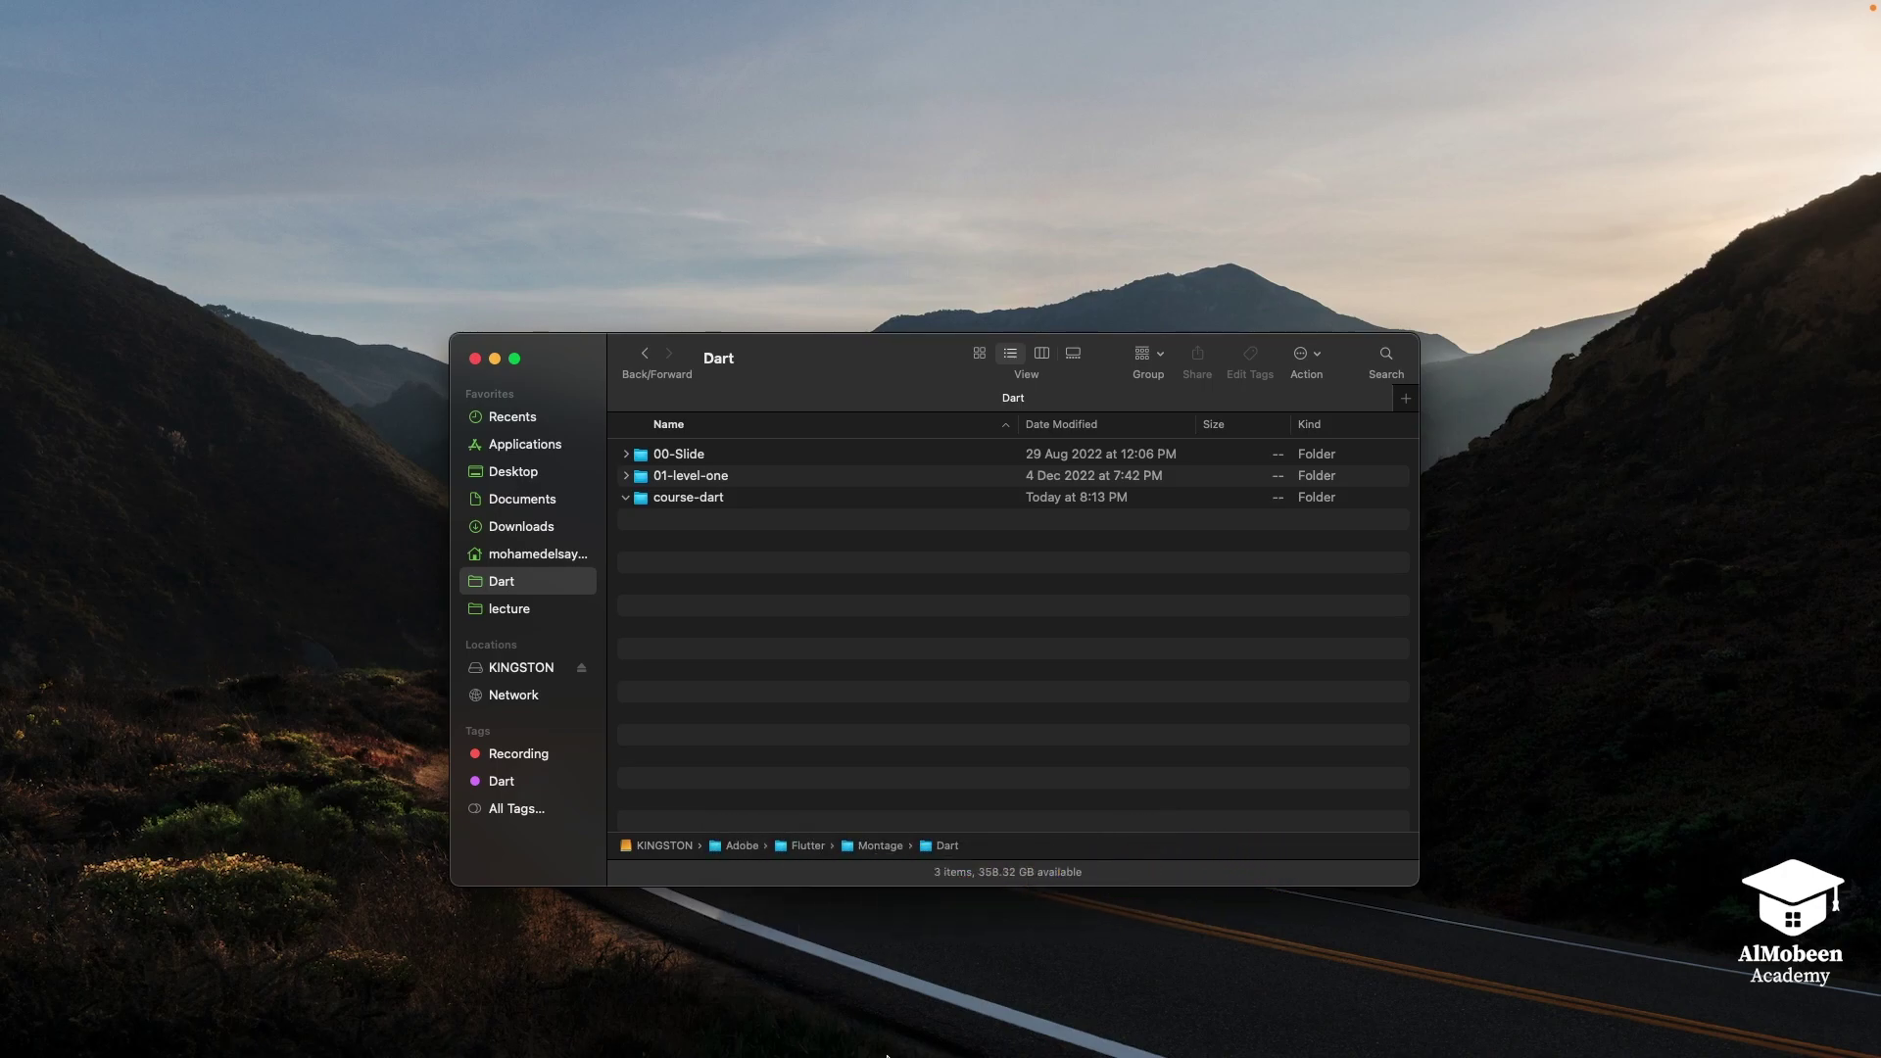
Step: Switch to Visual Studio Code and maximize its window
{"action": "mouse_move", "coordinate": [857, 1023]}
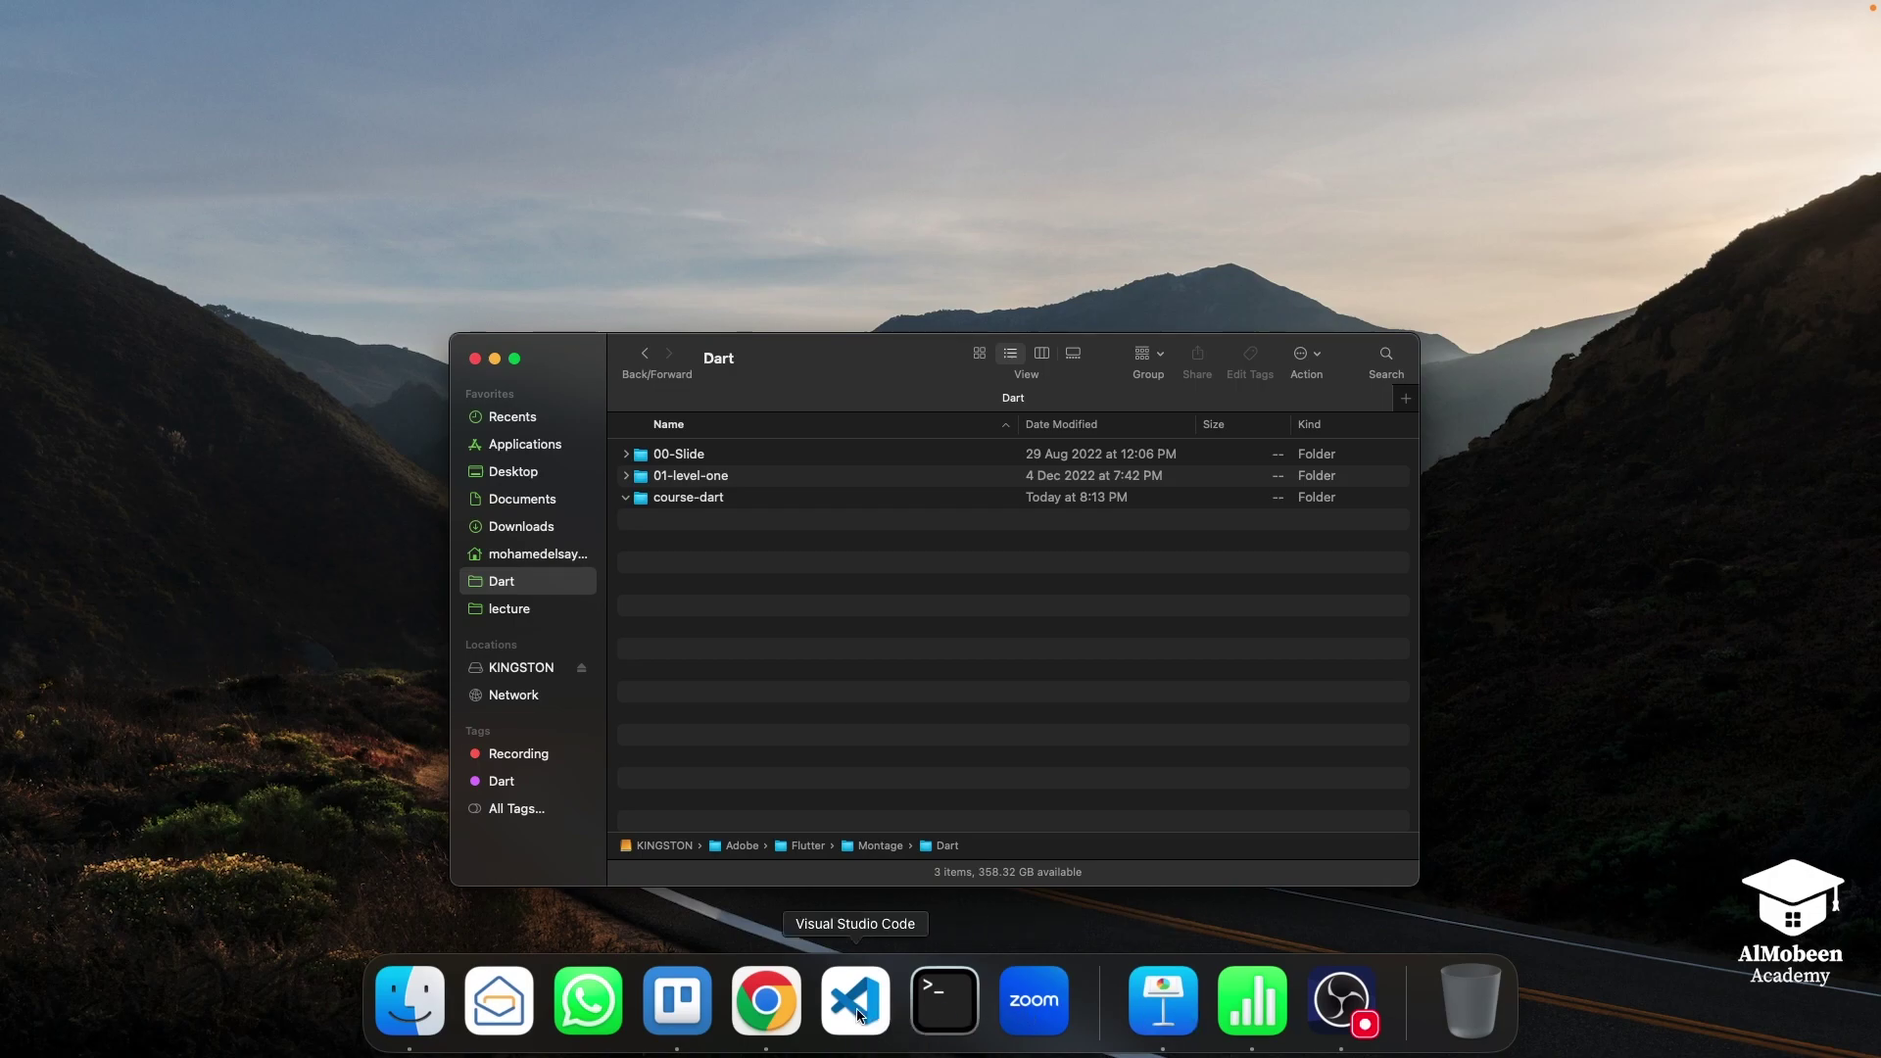
{"action": "mouse_move", "coordinate": [809, 1053]}
{"action": "left_click", "coordinate": [844, 992]}
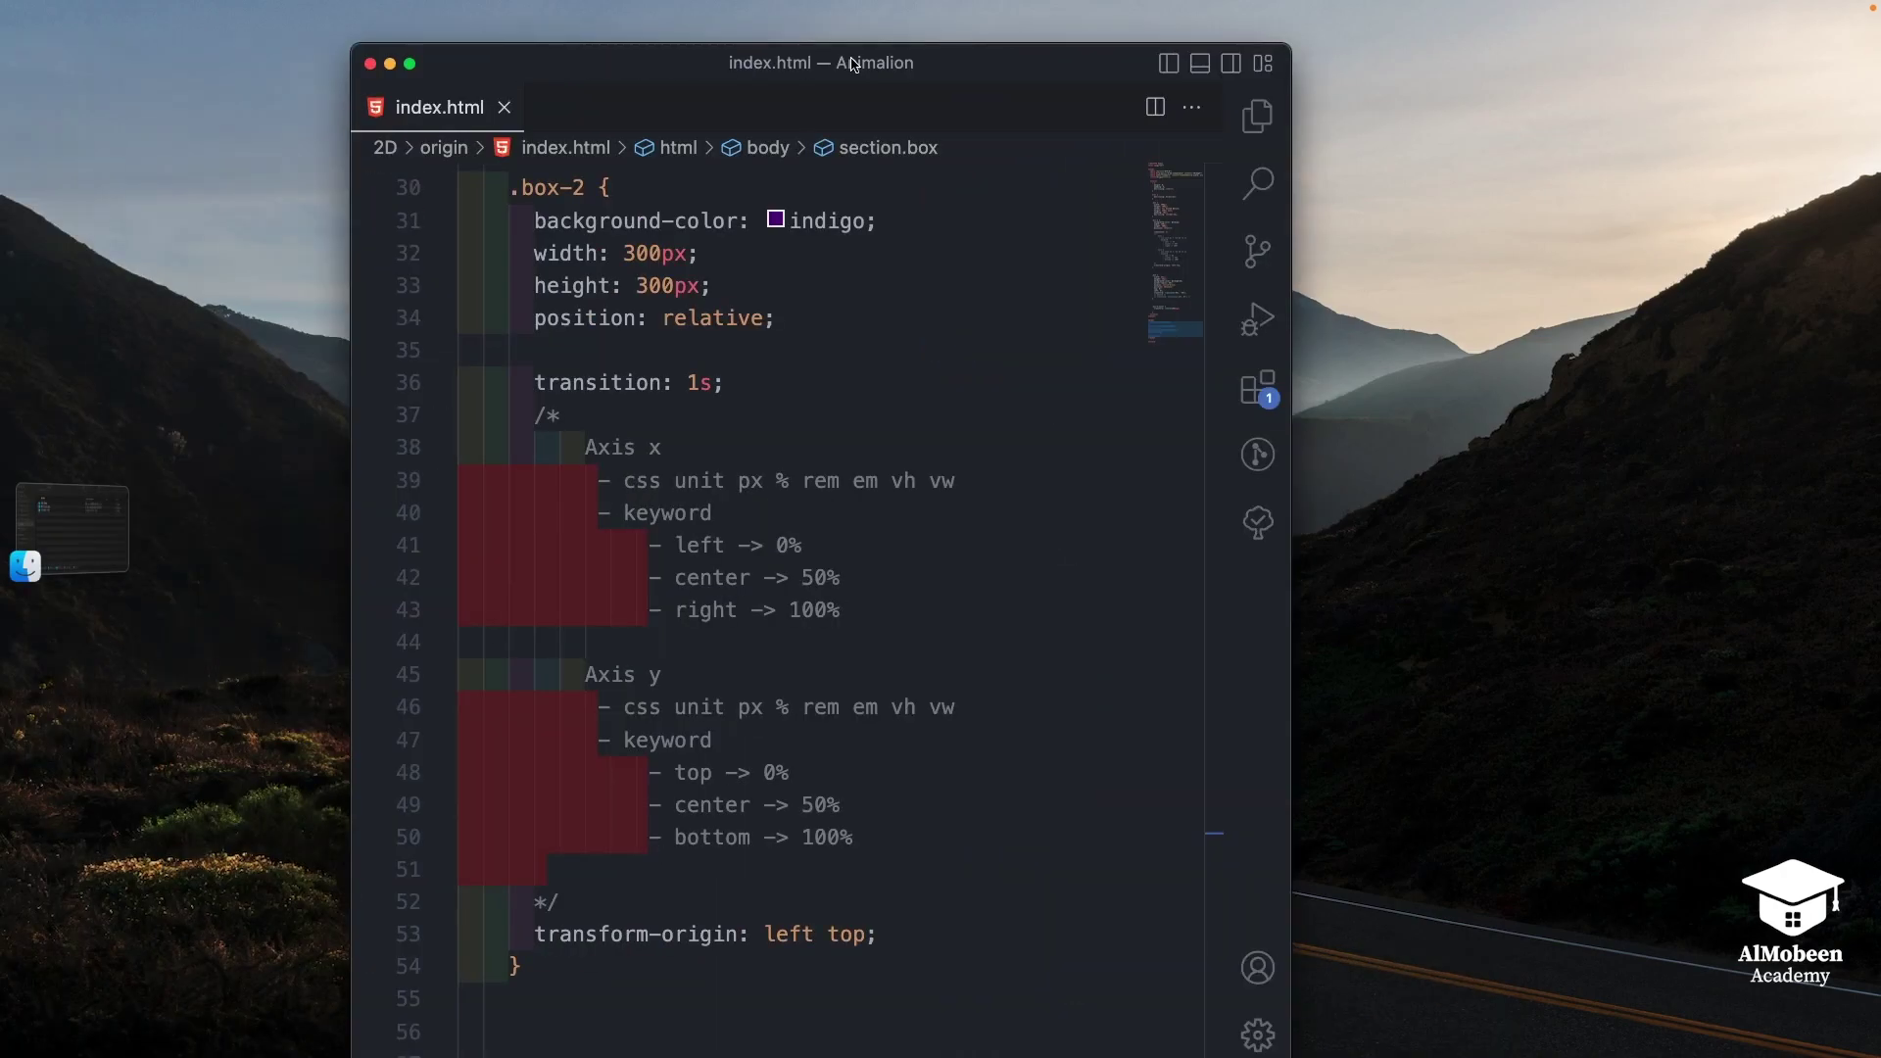
{"action": "left_click_drag", "start_coordinate": [865, 61], "coordinate": [936, 41]}
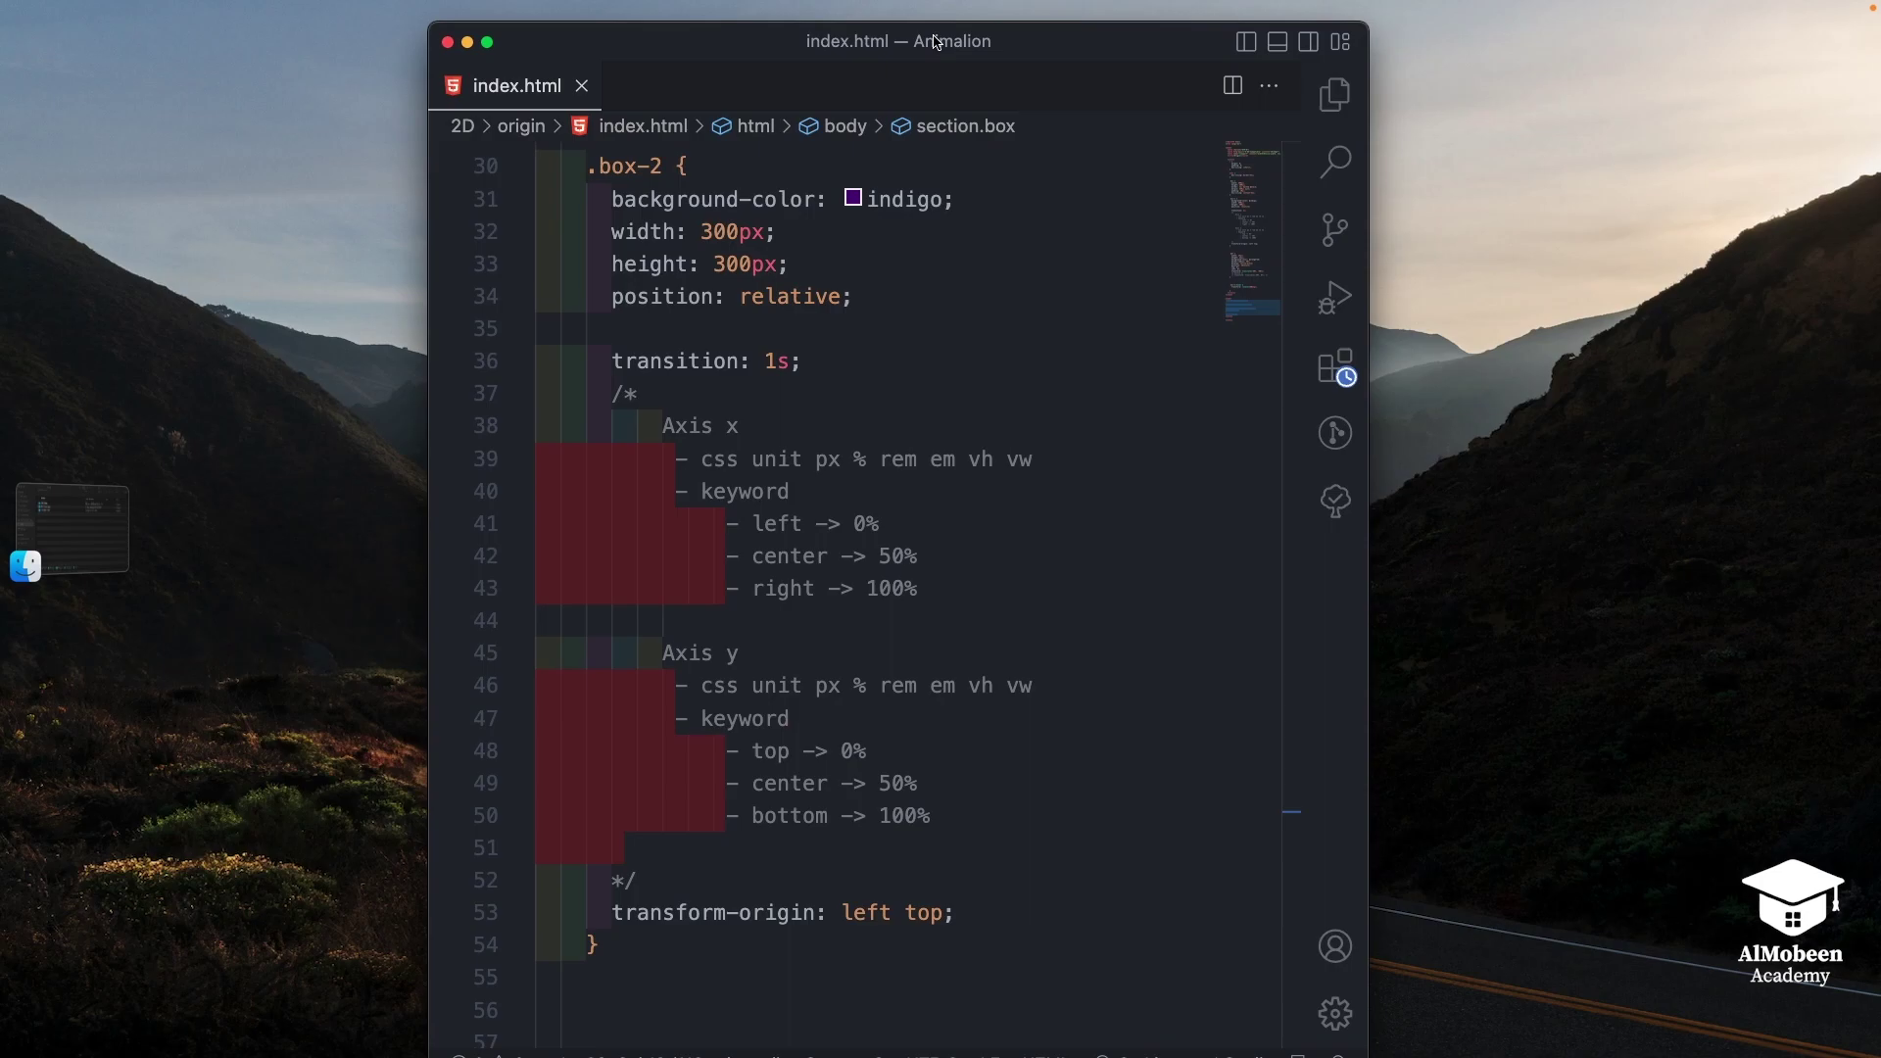
{"action": "double_click", "coordinate": [837, 41]}
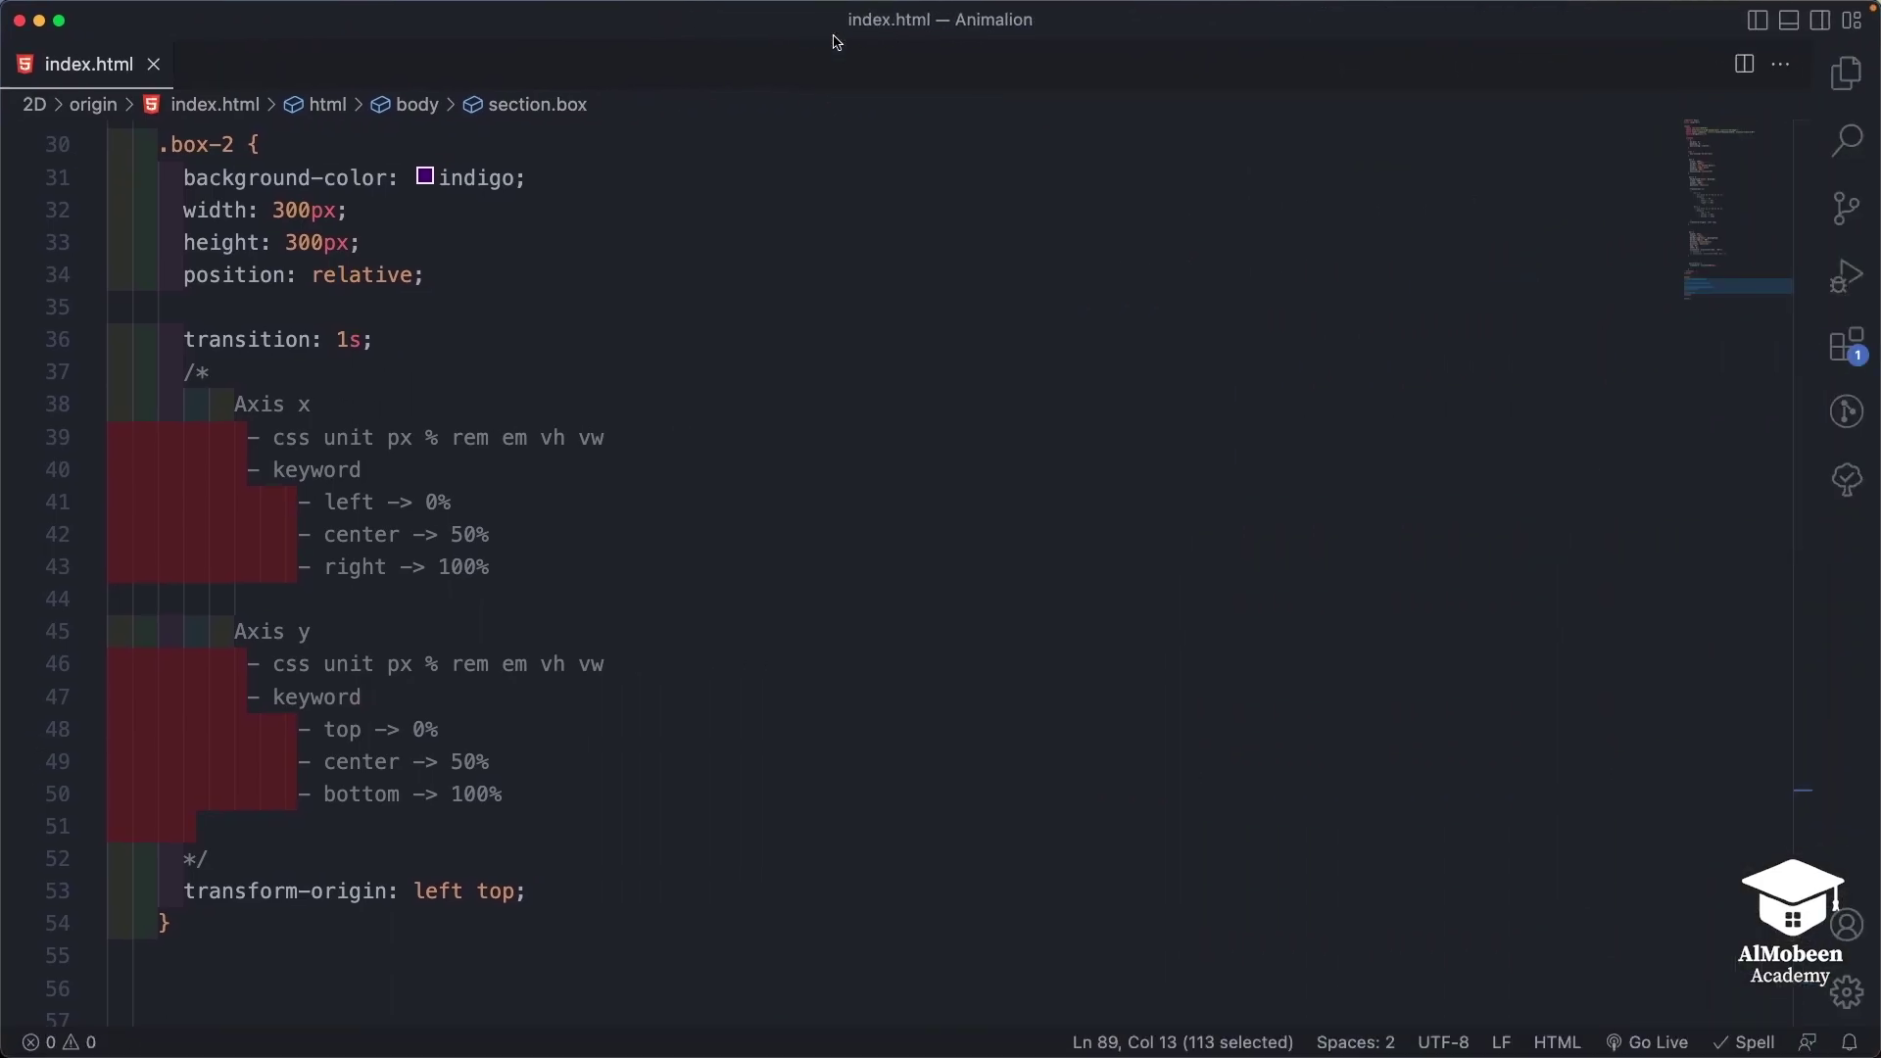
Step: Close the index.html file and the Animalion project folder
{"action": "left_click", "coordinate": [155, 65]}
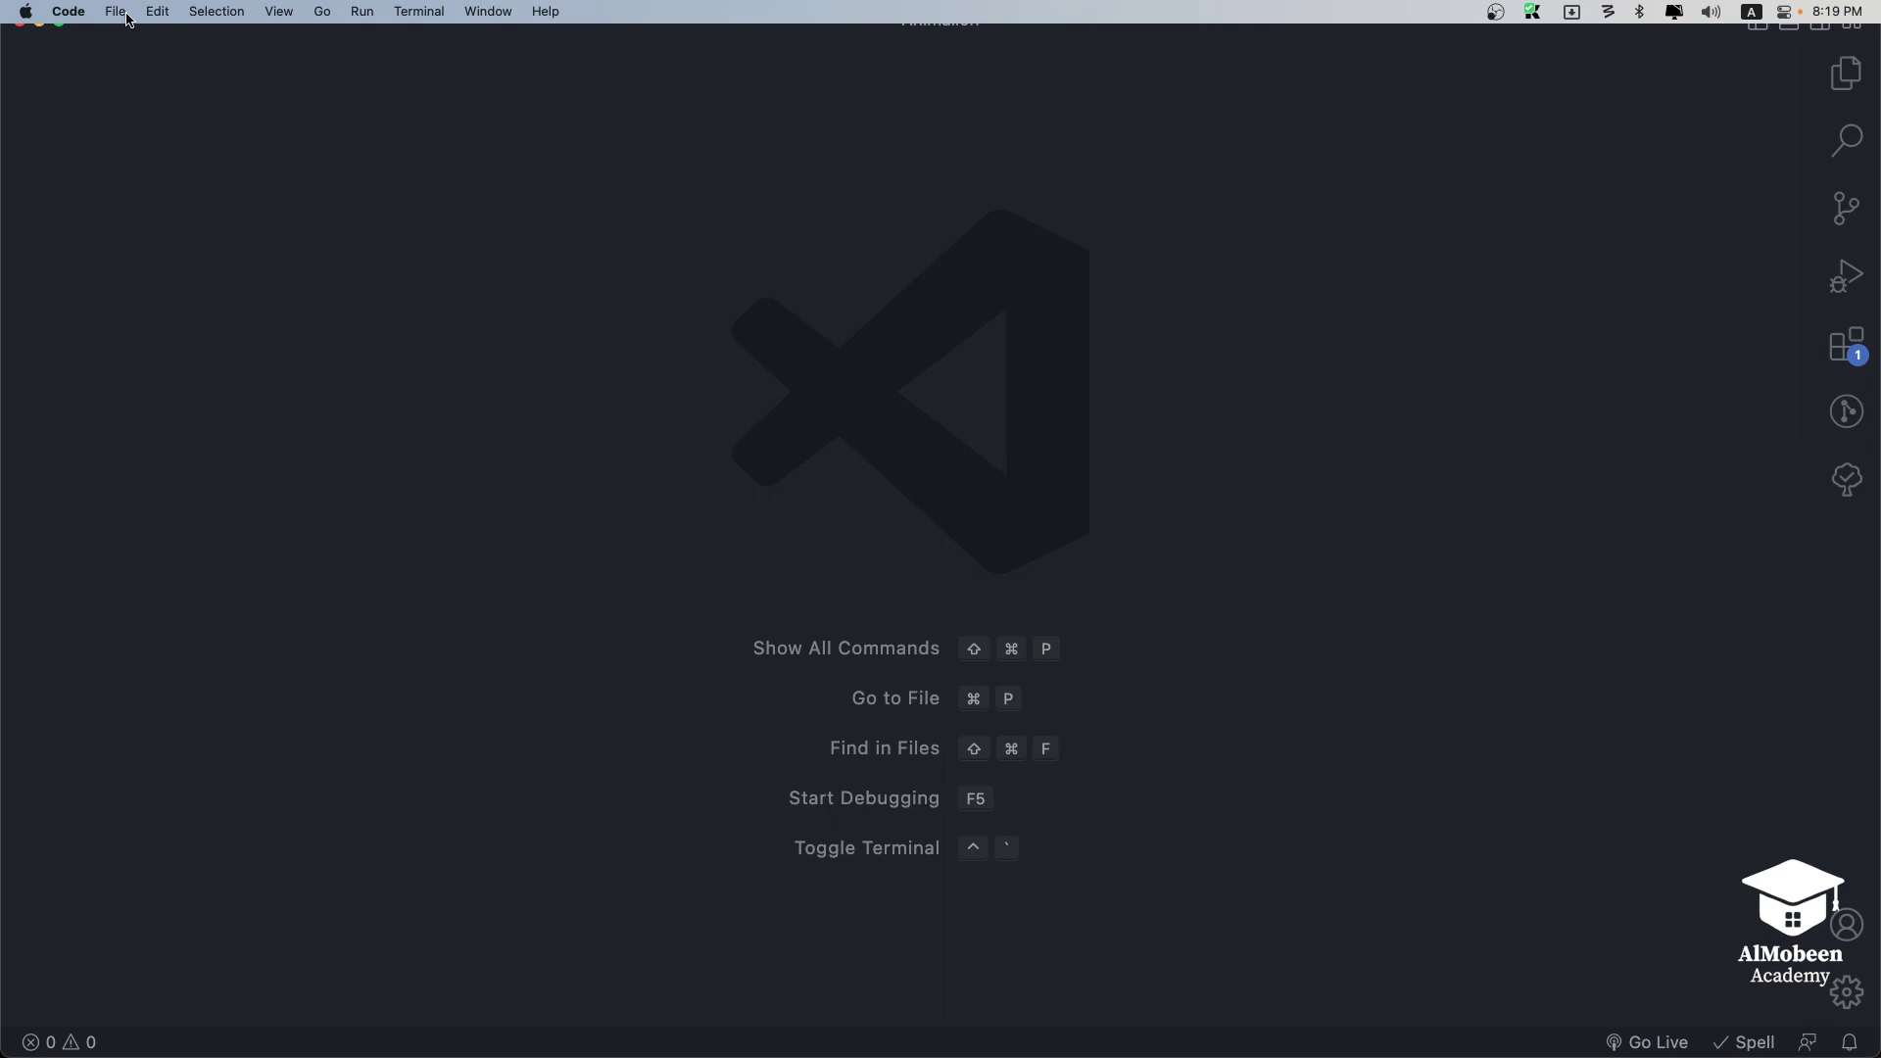
{"action": "left_click", "coordinate": [116, 11]}
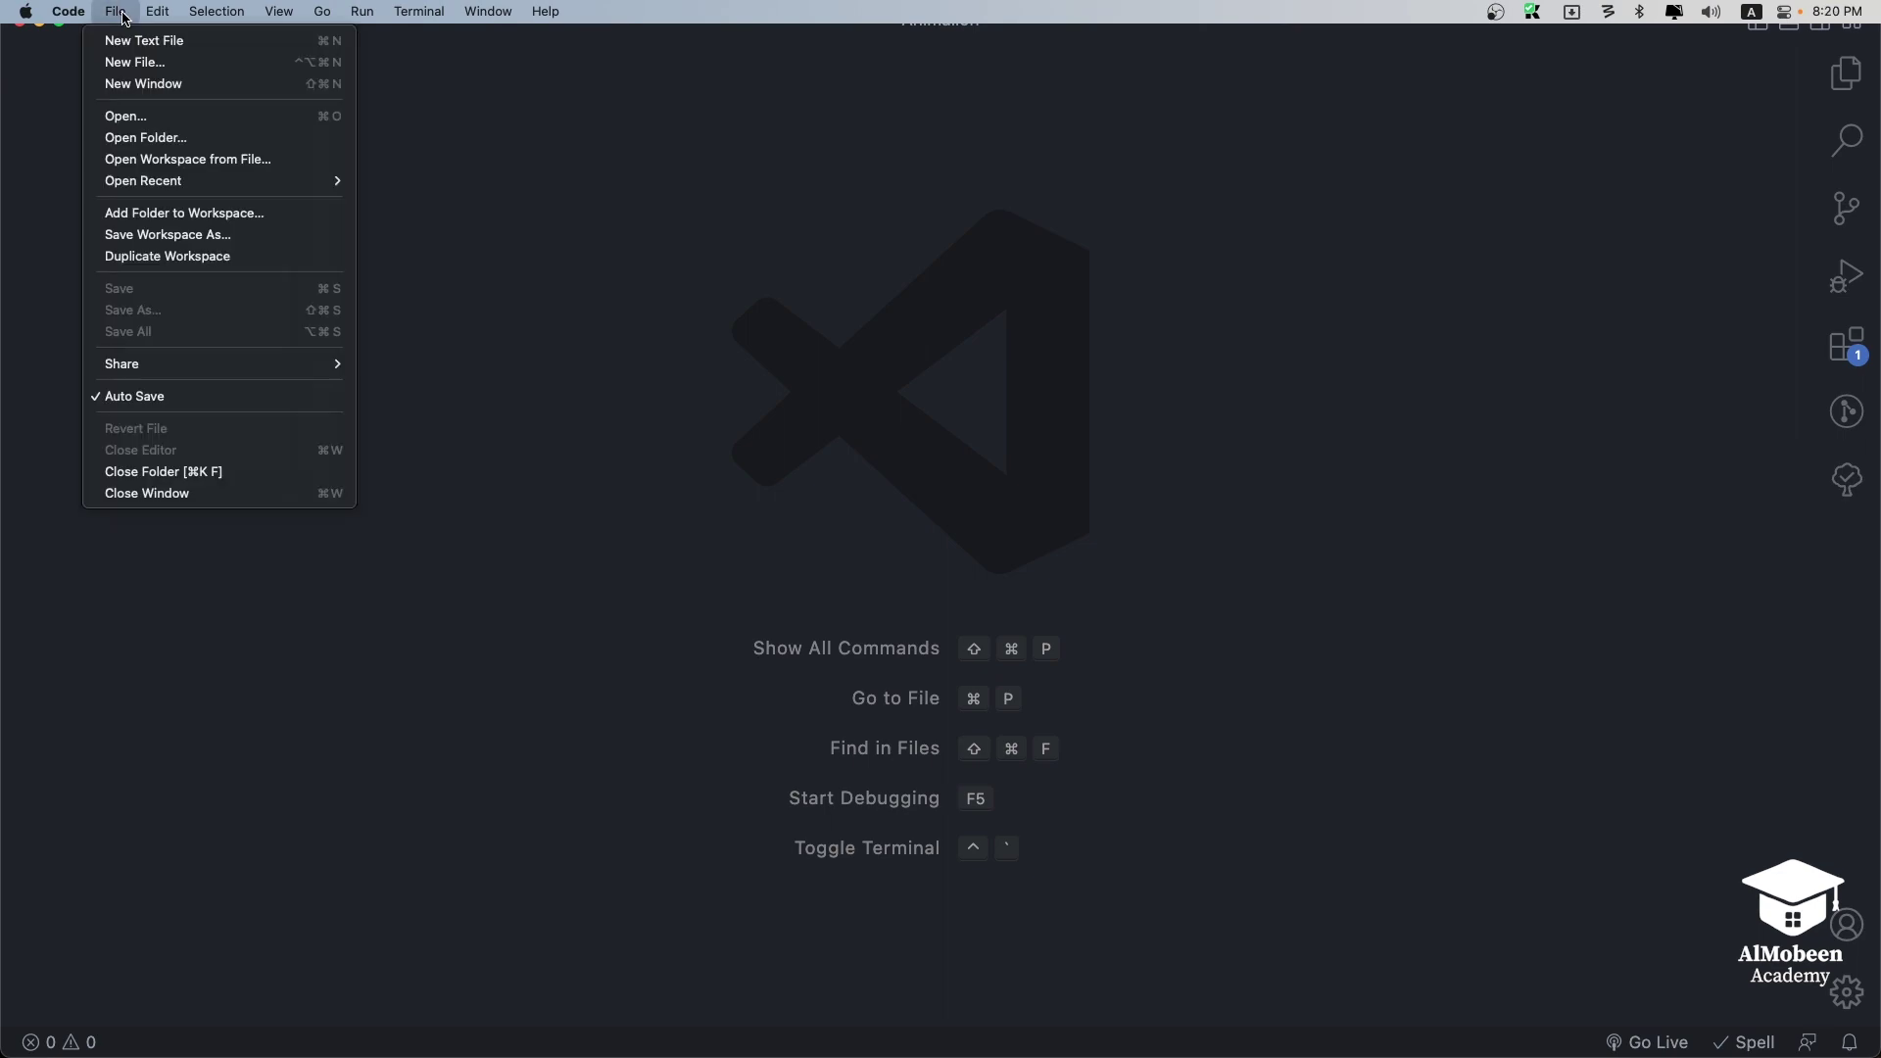
{"action": "left_click", "coordinate": [1847, 74]}
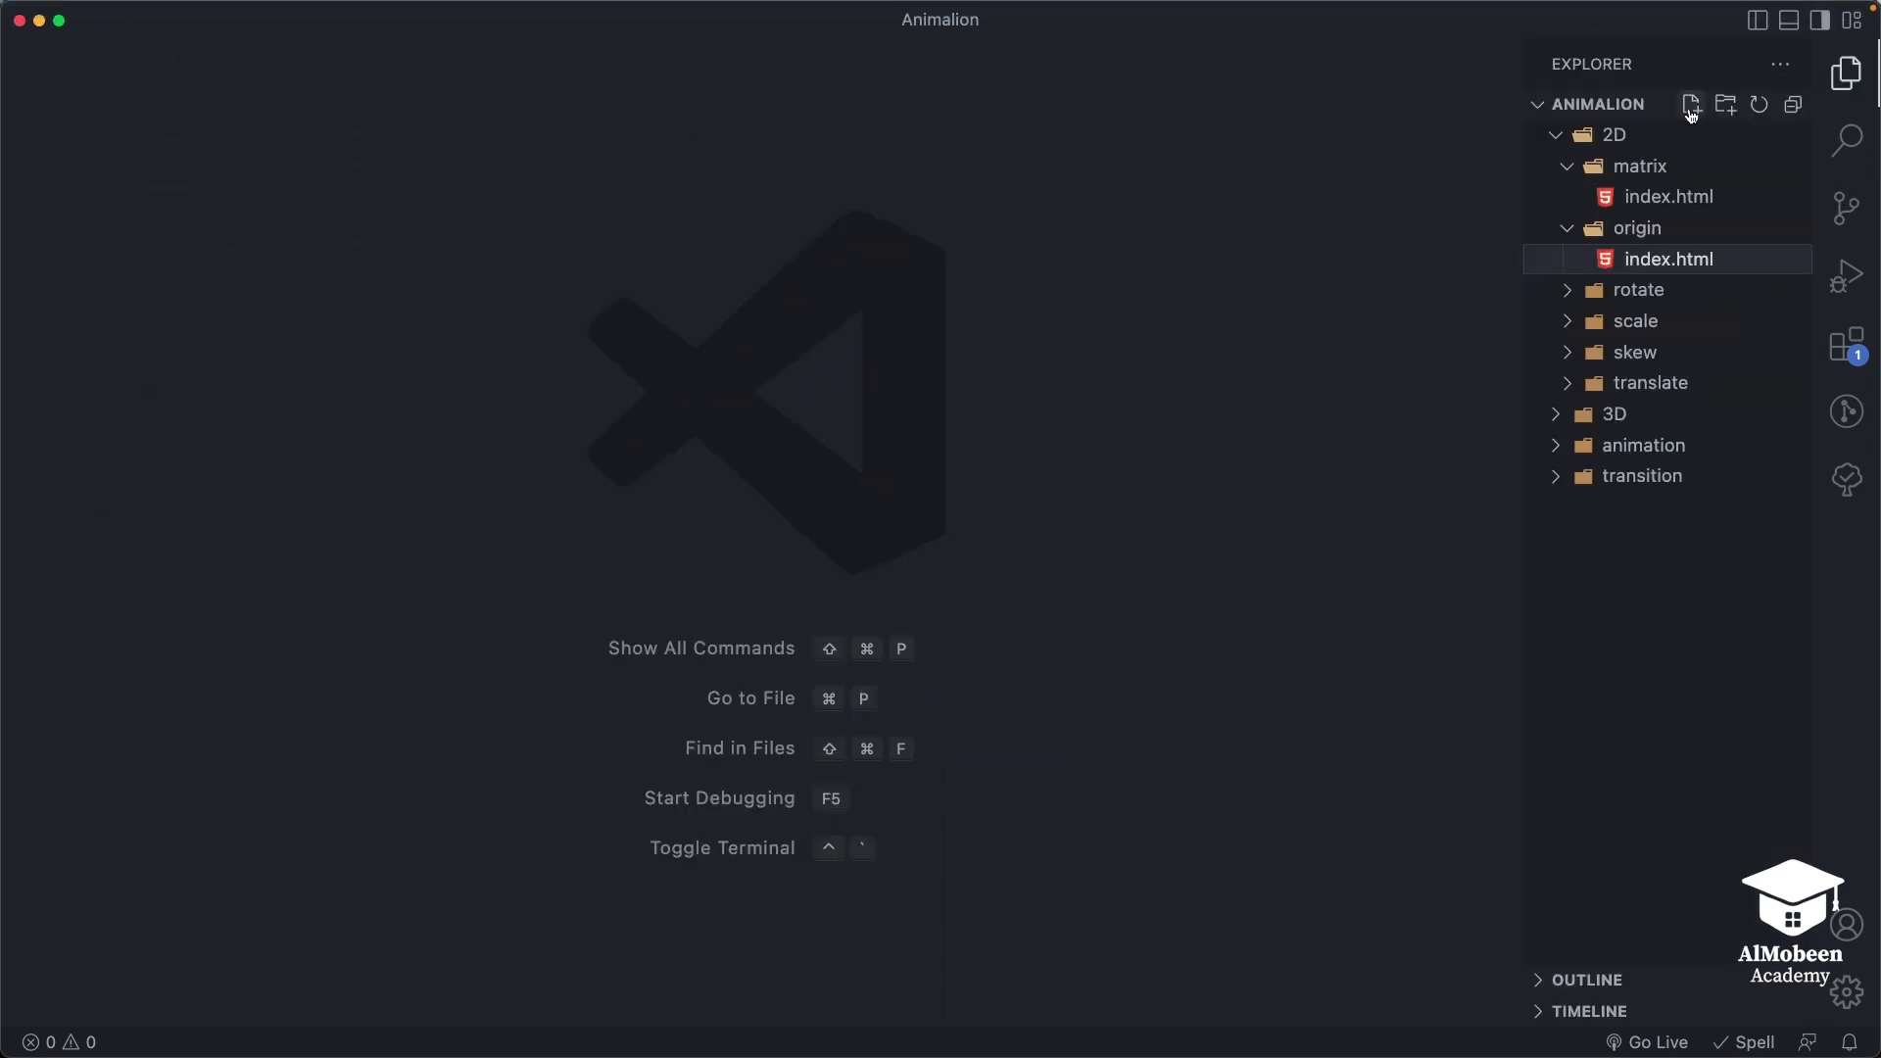
{"action": "mouse_move", "coordinate": [507, 4]}
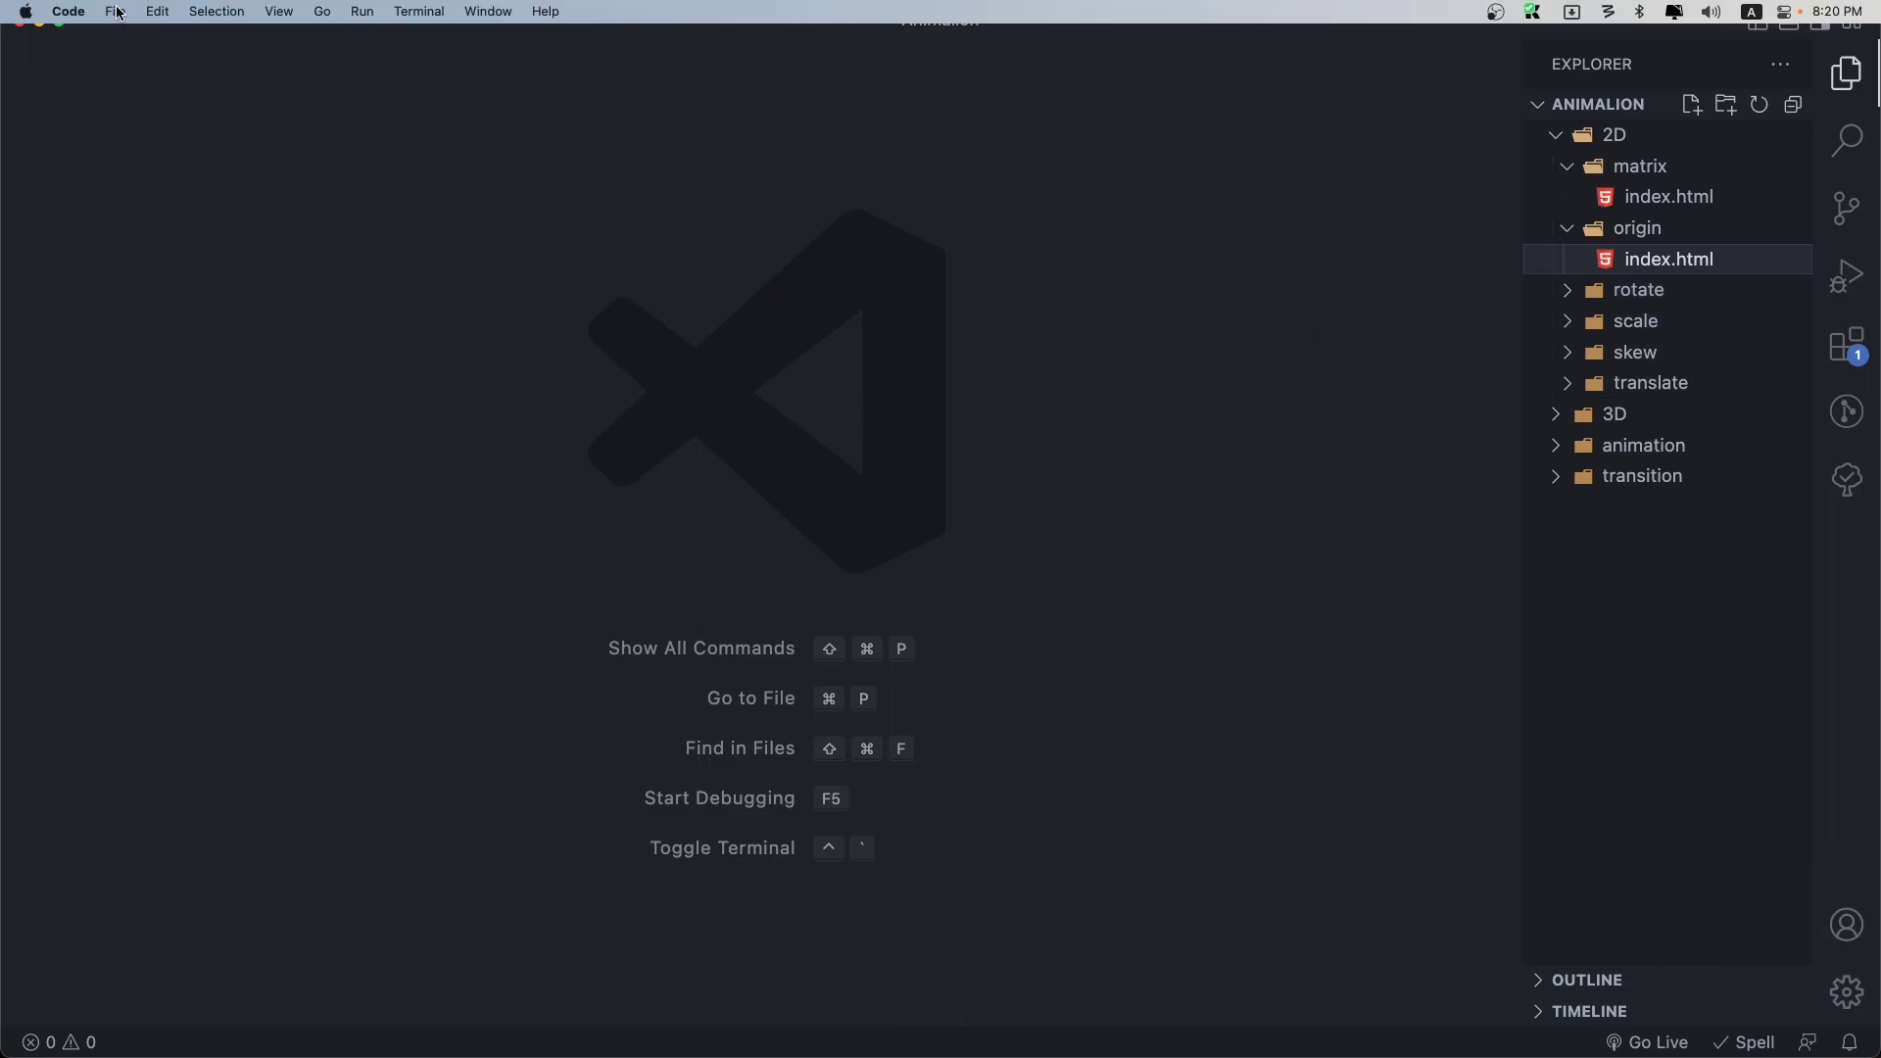
{"action": "left_click", "coordinate": [115, 12]}
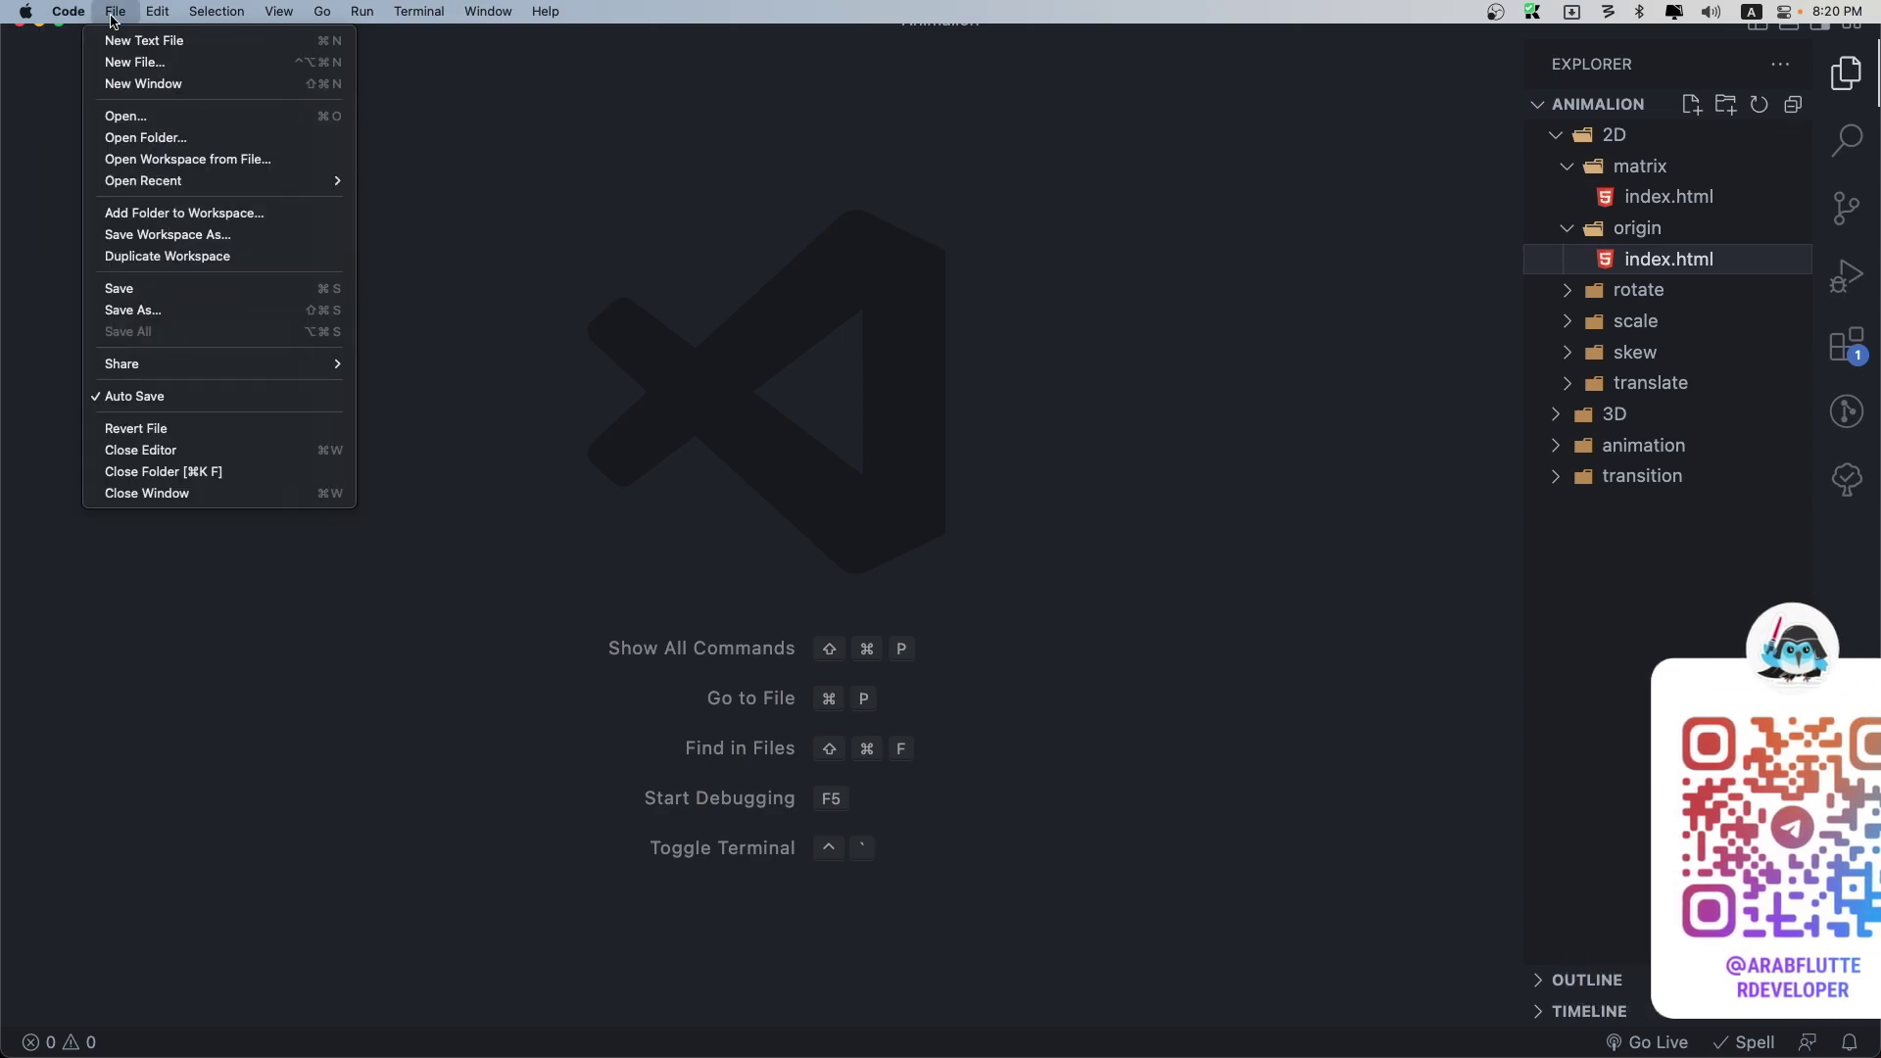
{"action": "left_click", "coordinate": [170, 472]}
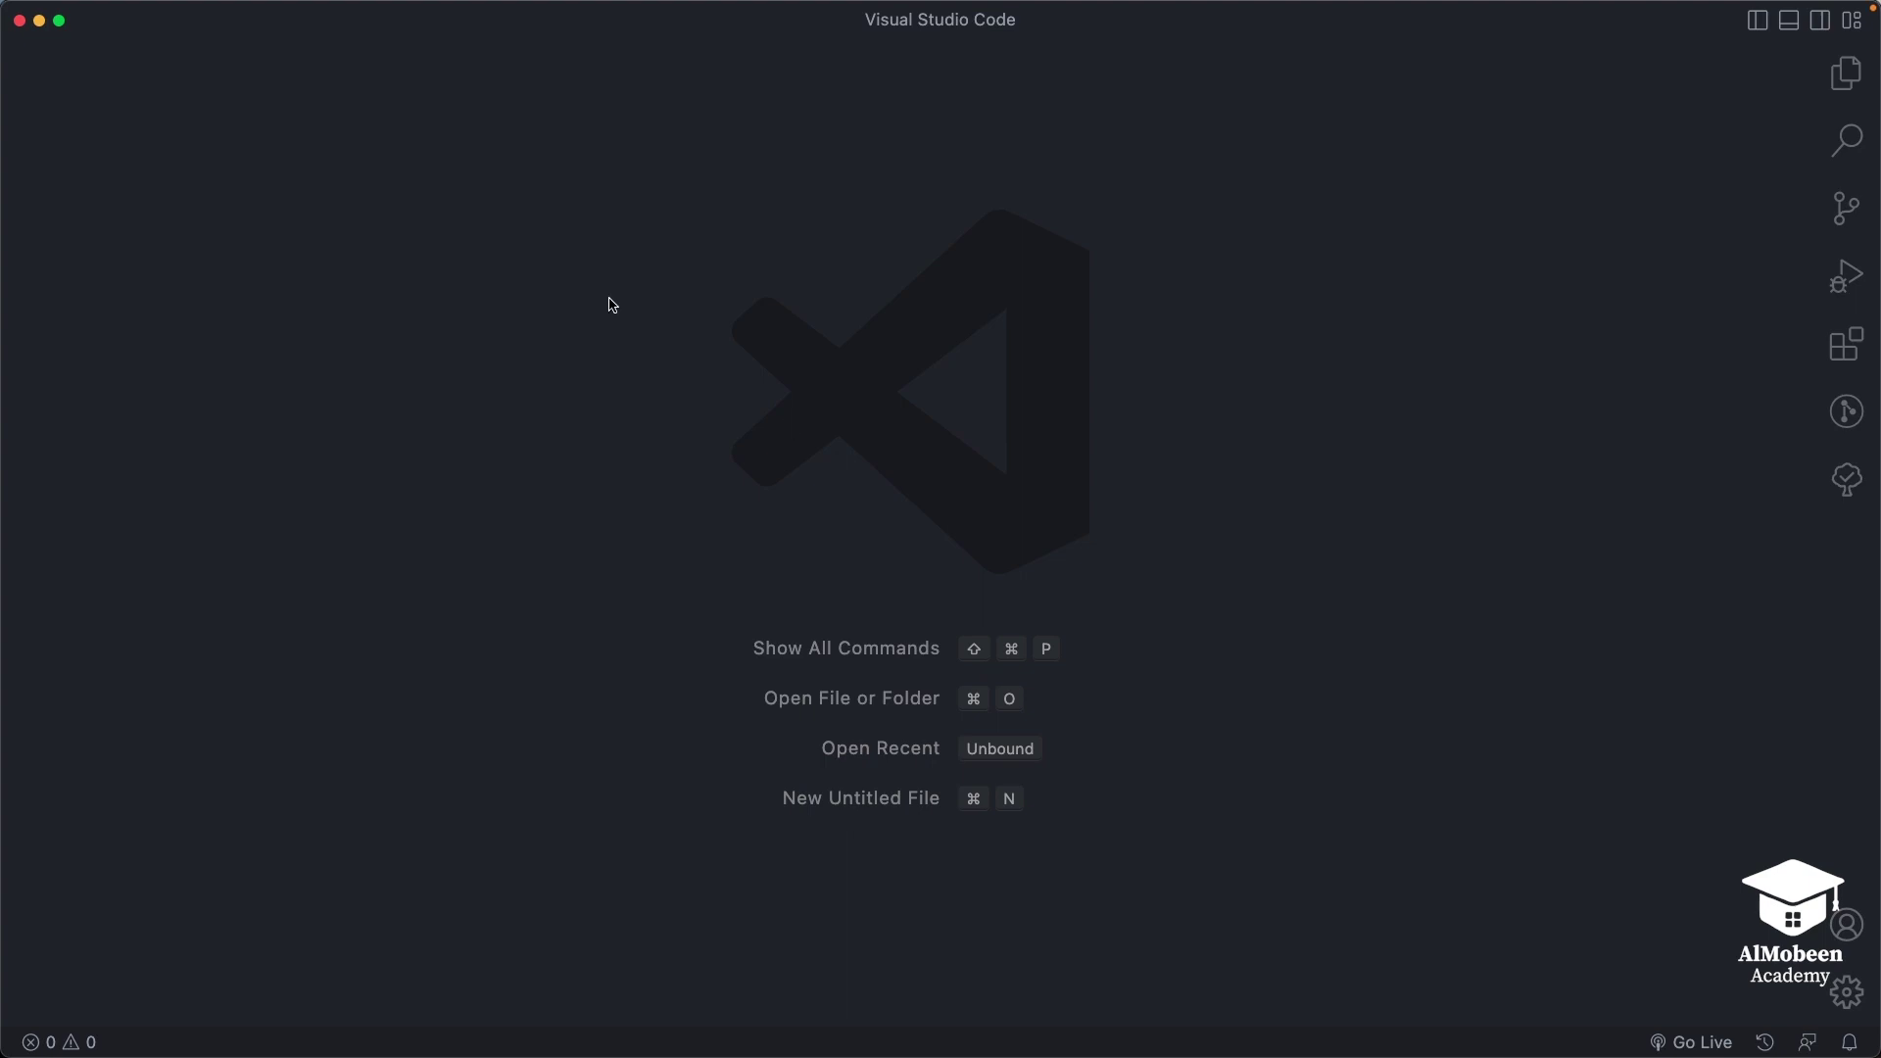
Step: Open the course-dart folder, located in the Dart folder, as the project folder
{"action": "mouse_move", "coordinate": [246, 10]}
{"action": "left_click", "coordinate": [116, 11]}
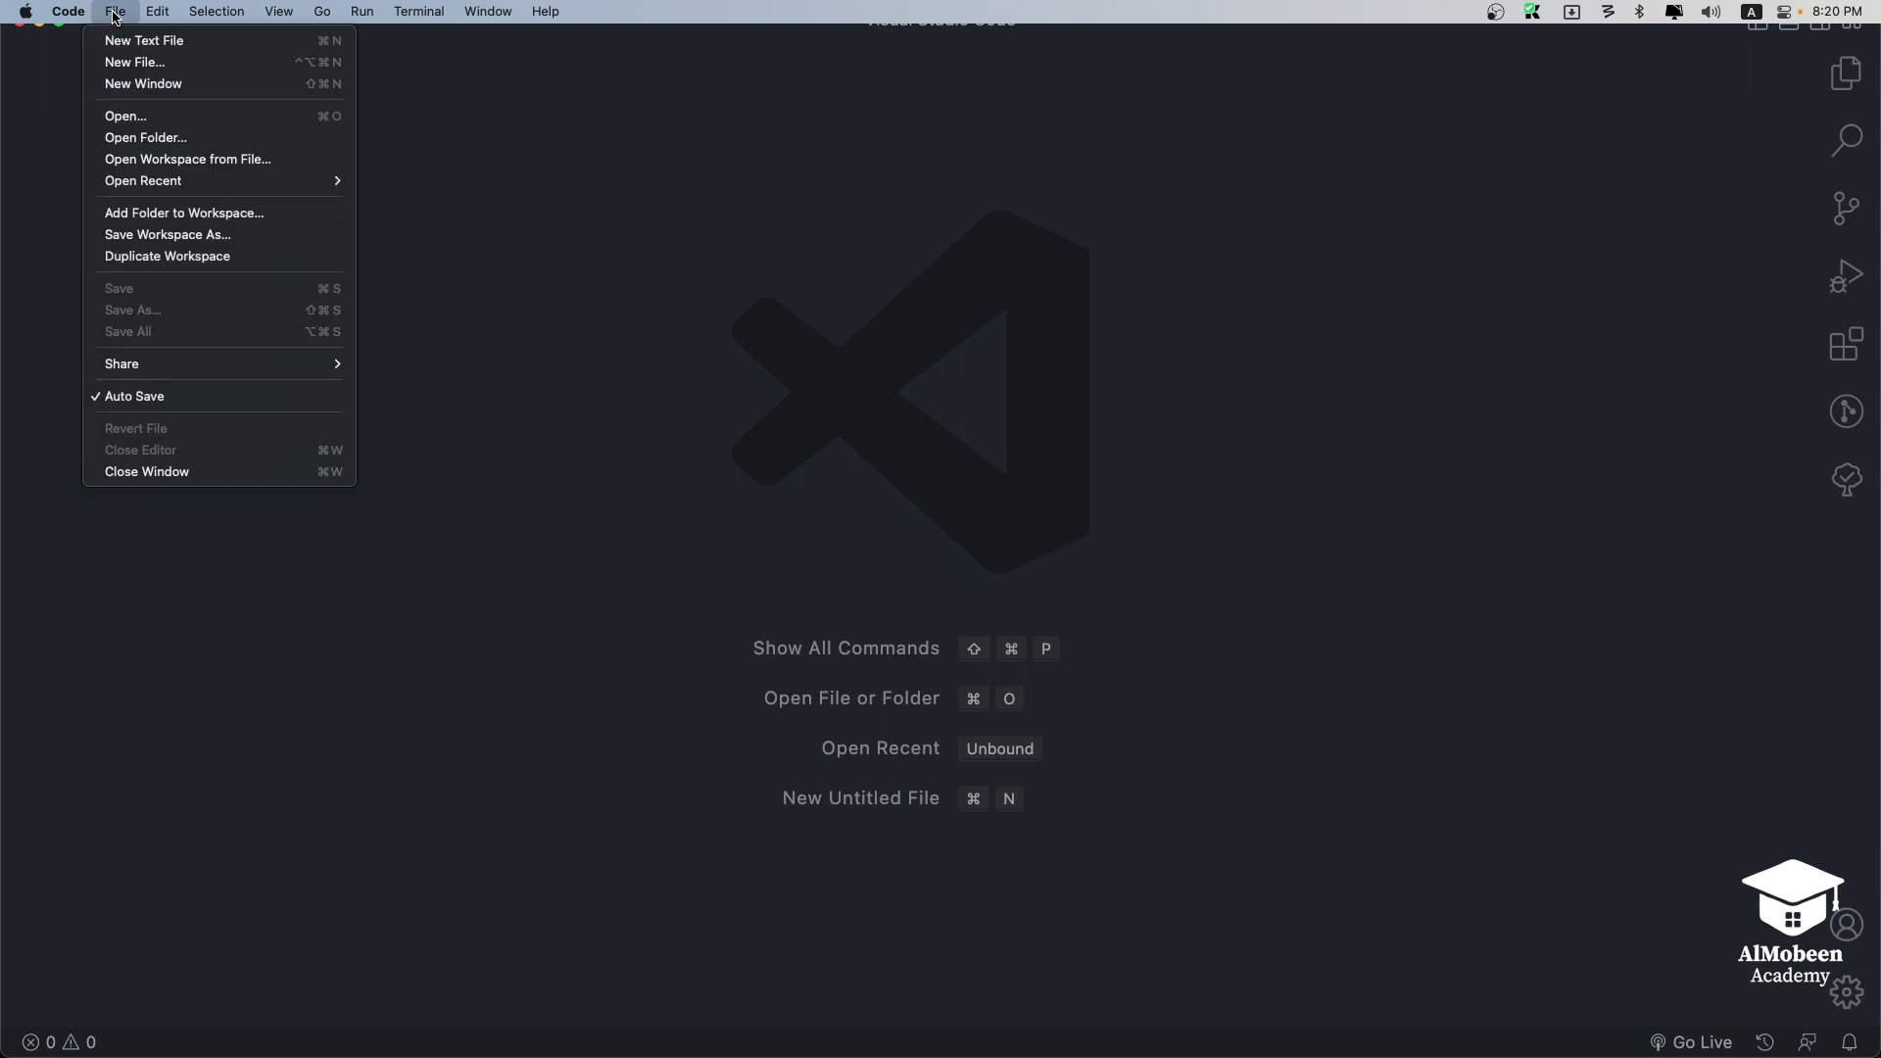
{"action": "left_click", "coordinate": [128, 137]}
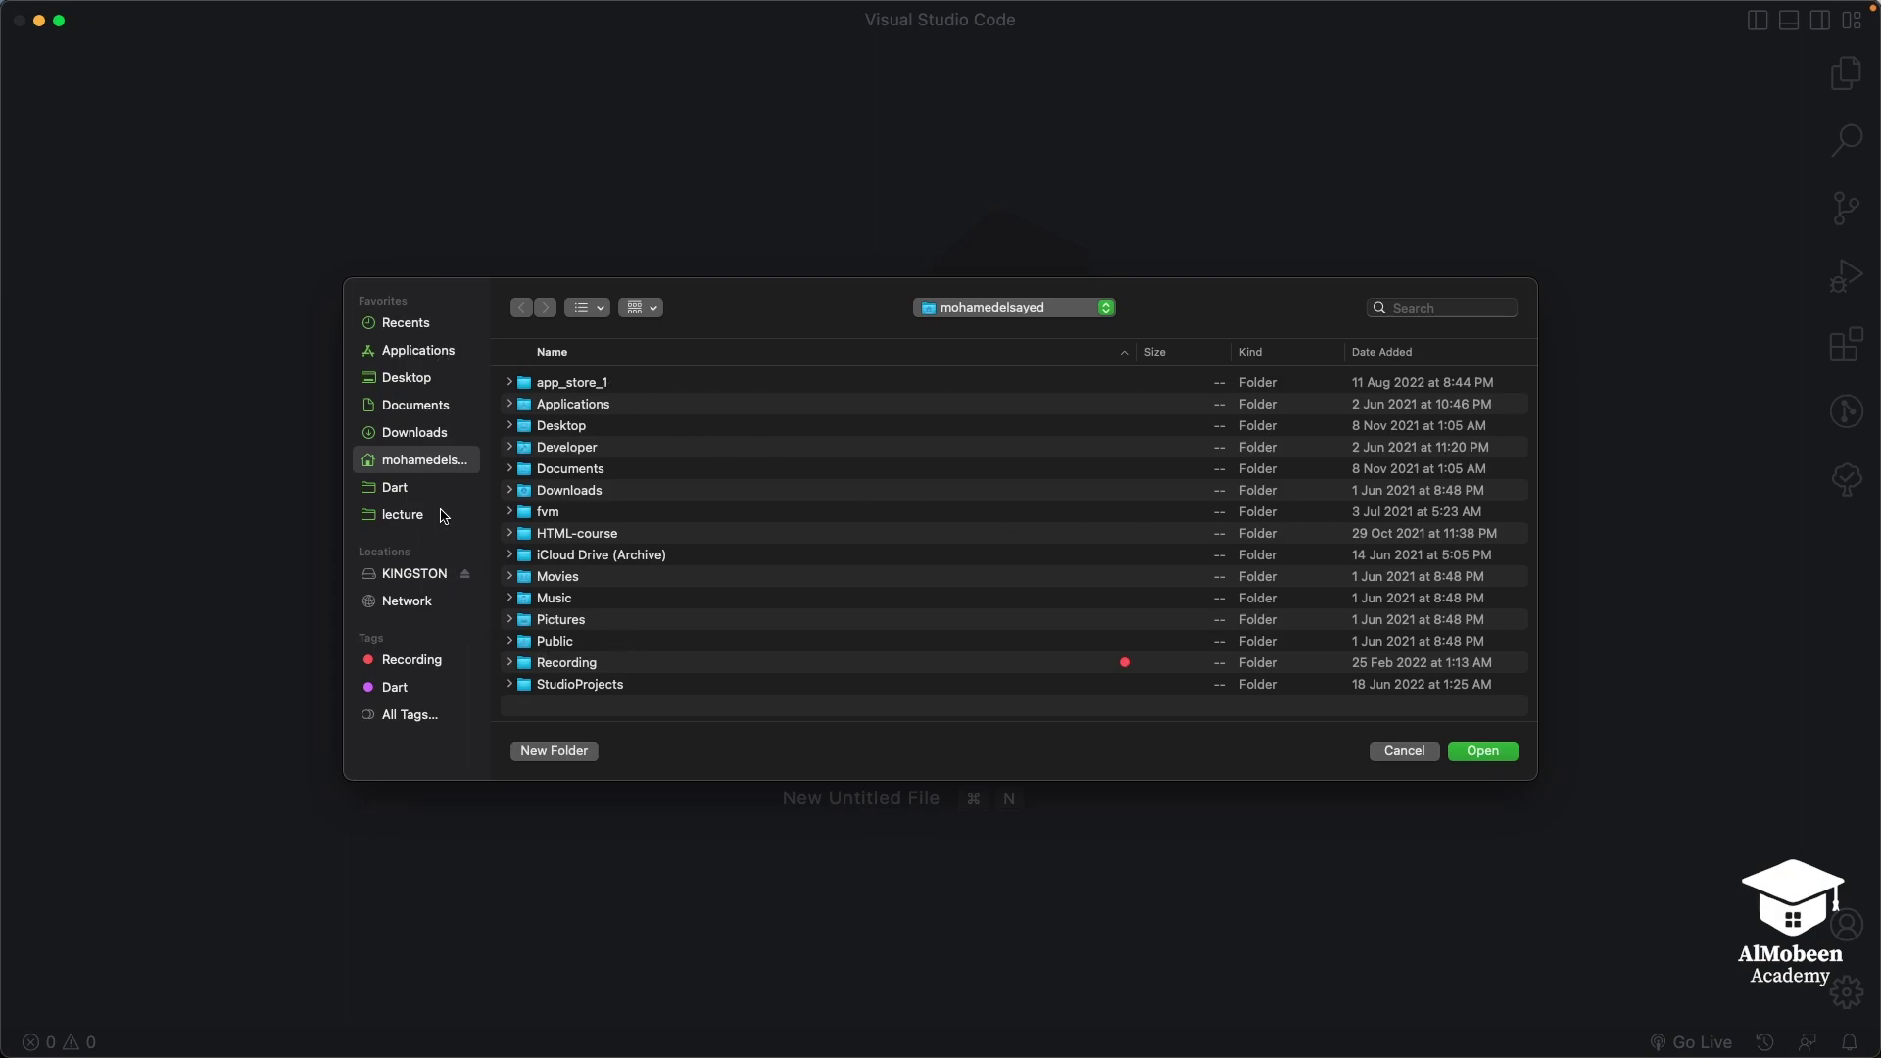
{"action": "left_click", "coordinate": [412, 490]}
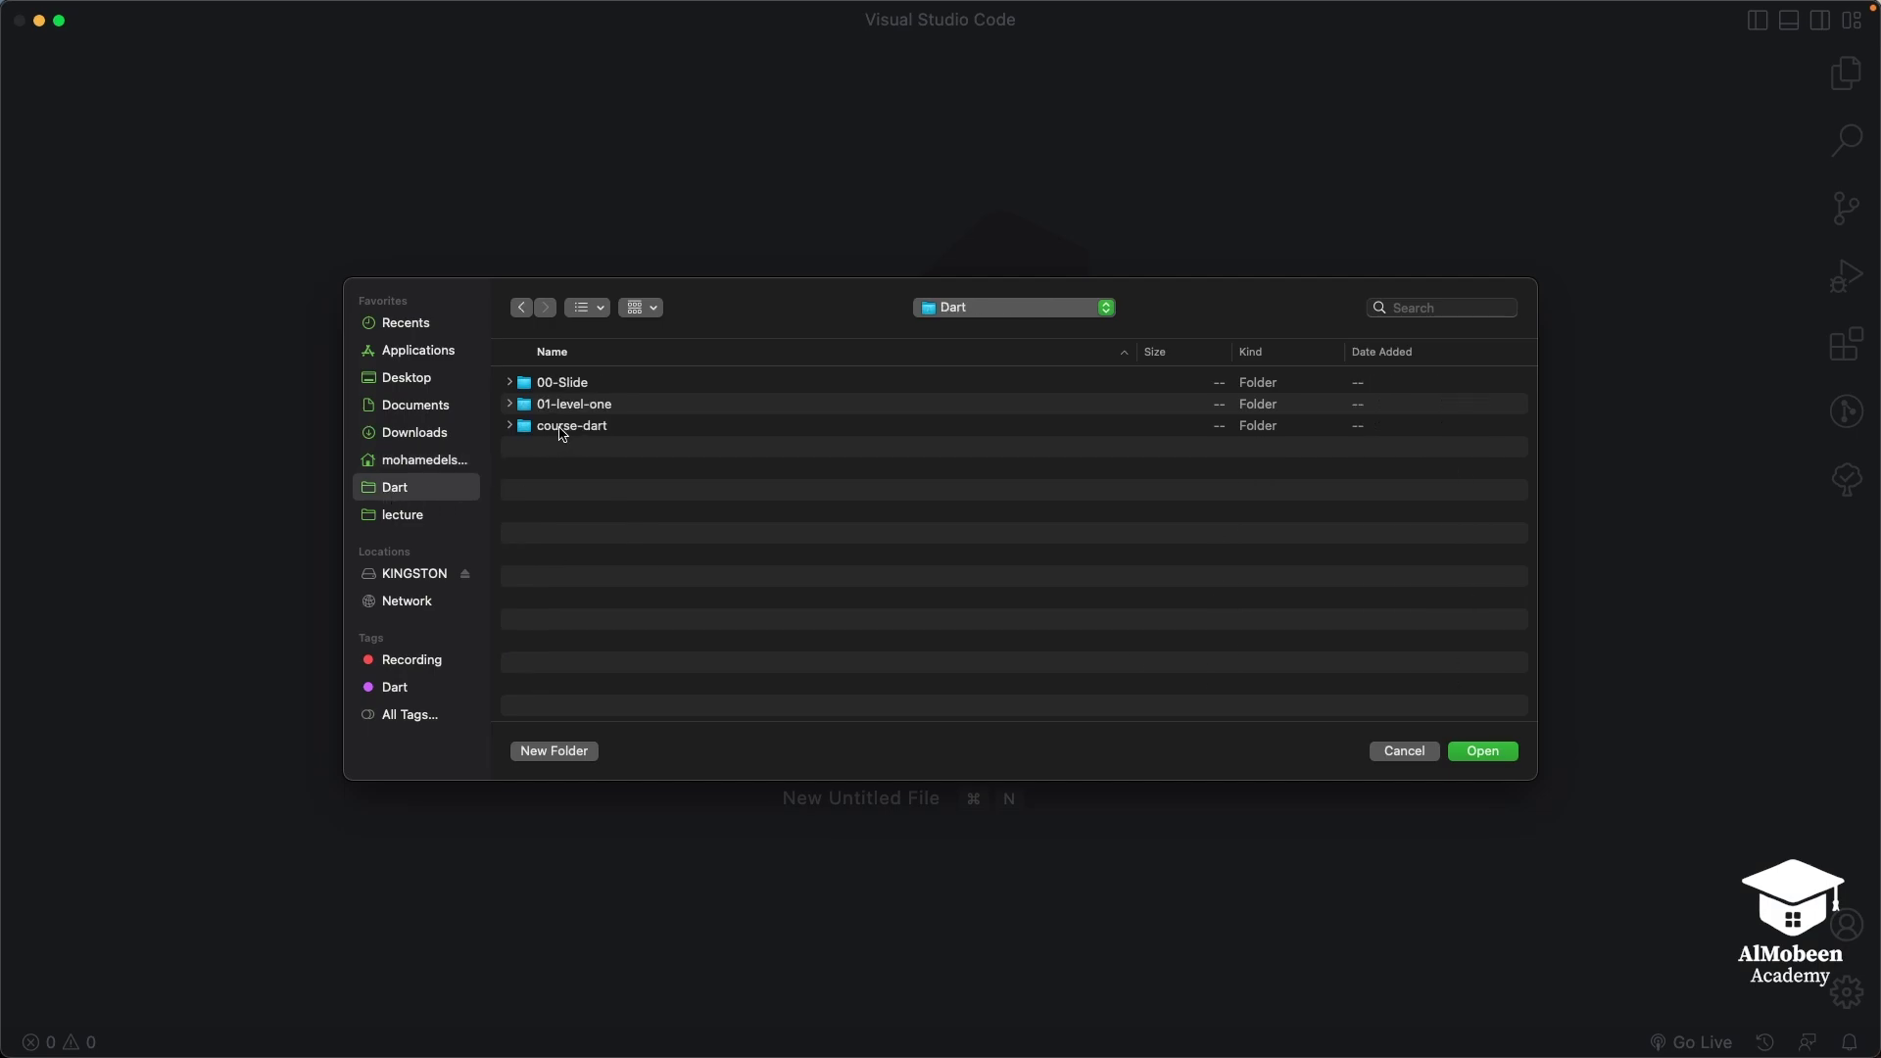
{"action": "left_click", "coordinate": [540, 429]}
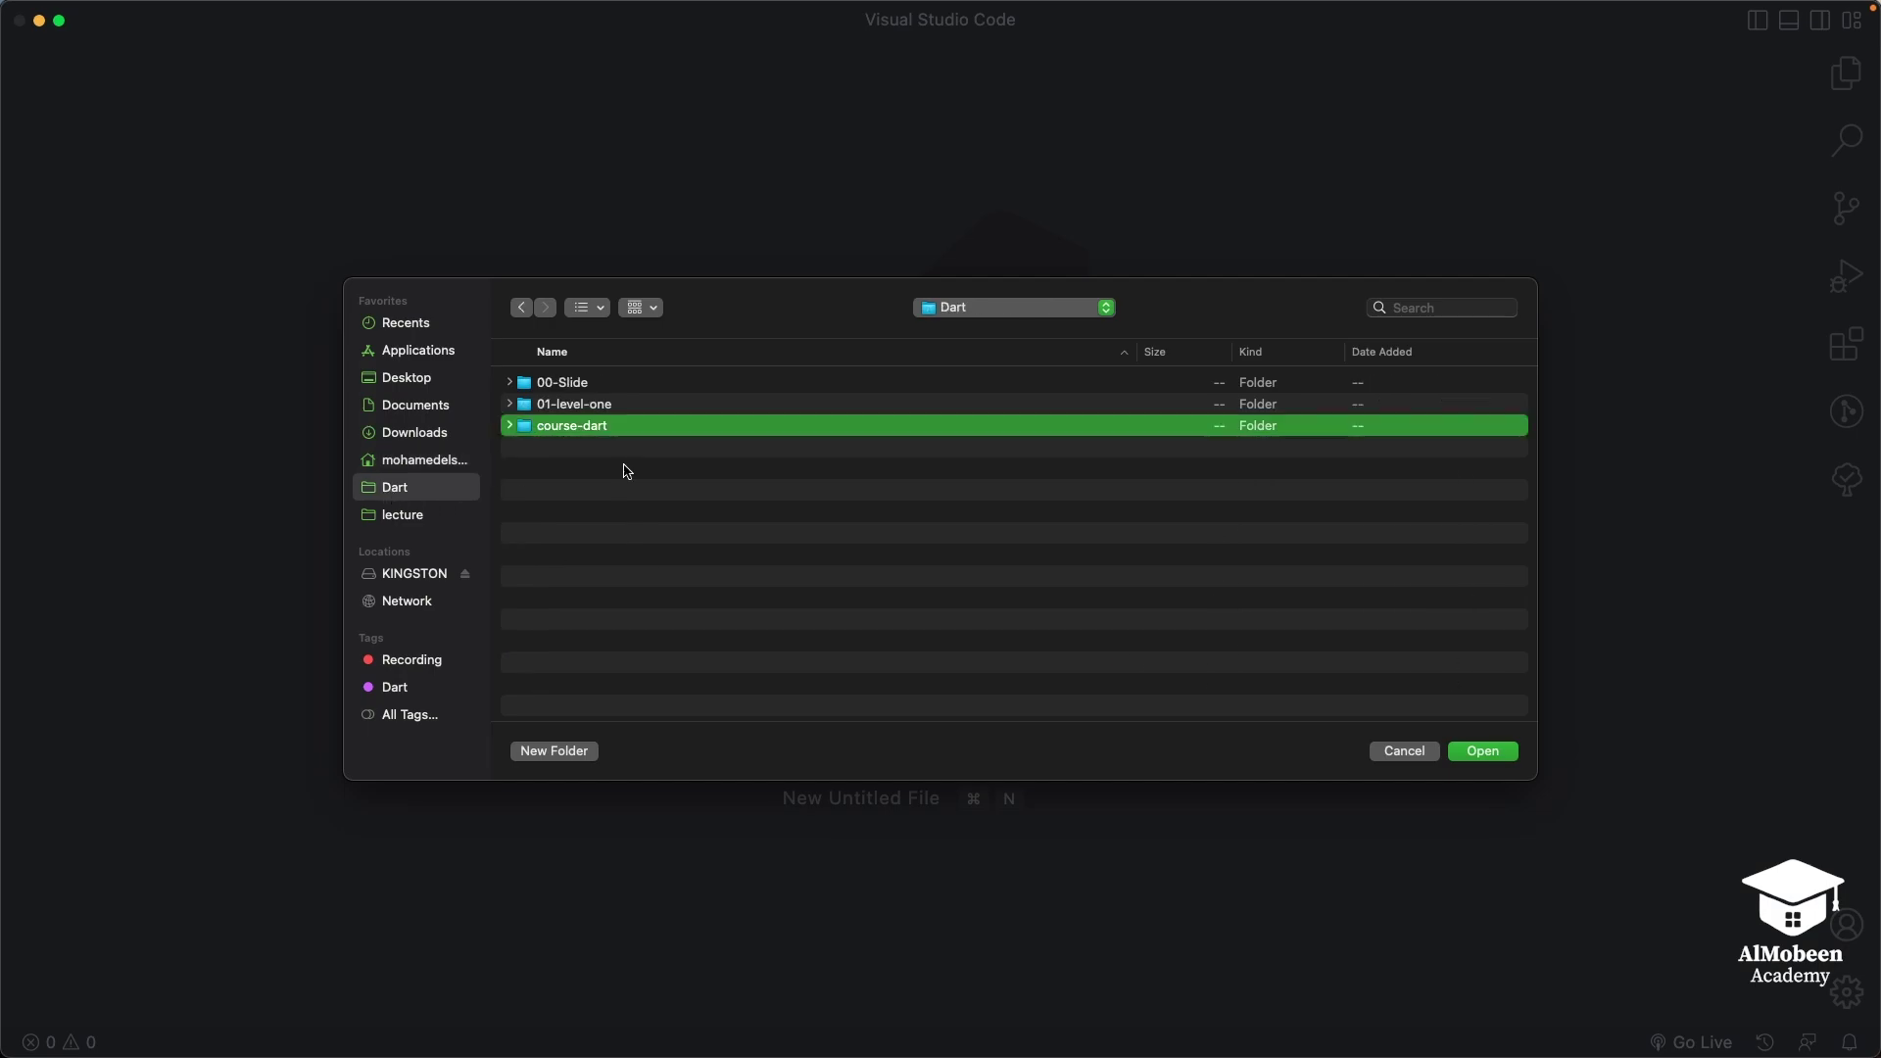
{"action": "left_click", "coordinate": [1483, 753]}
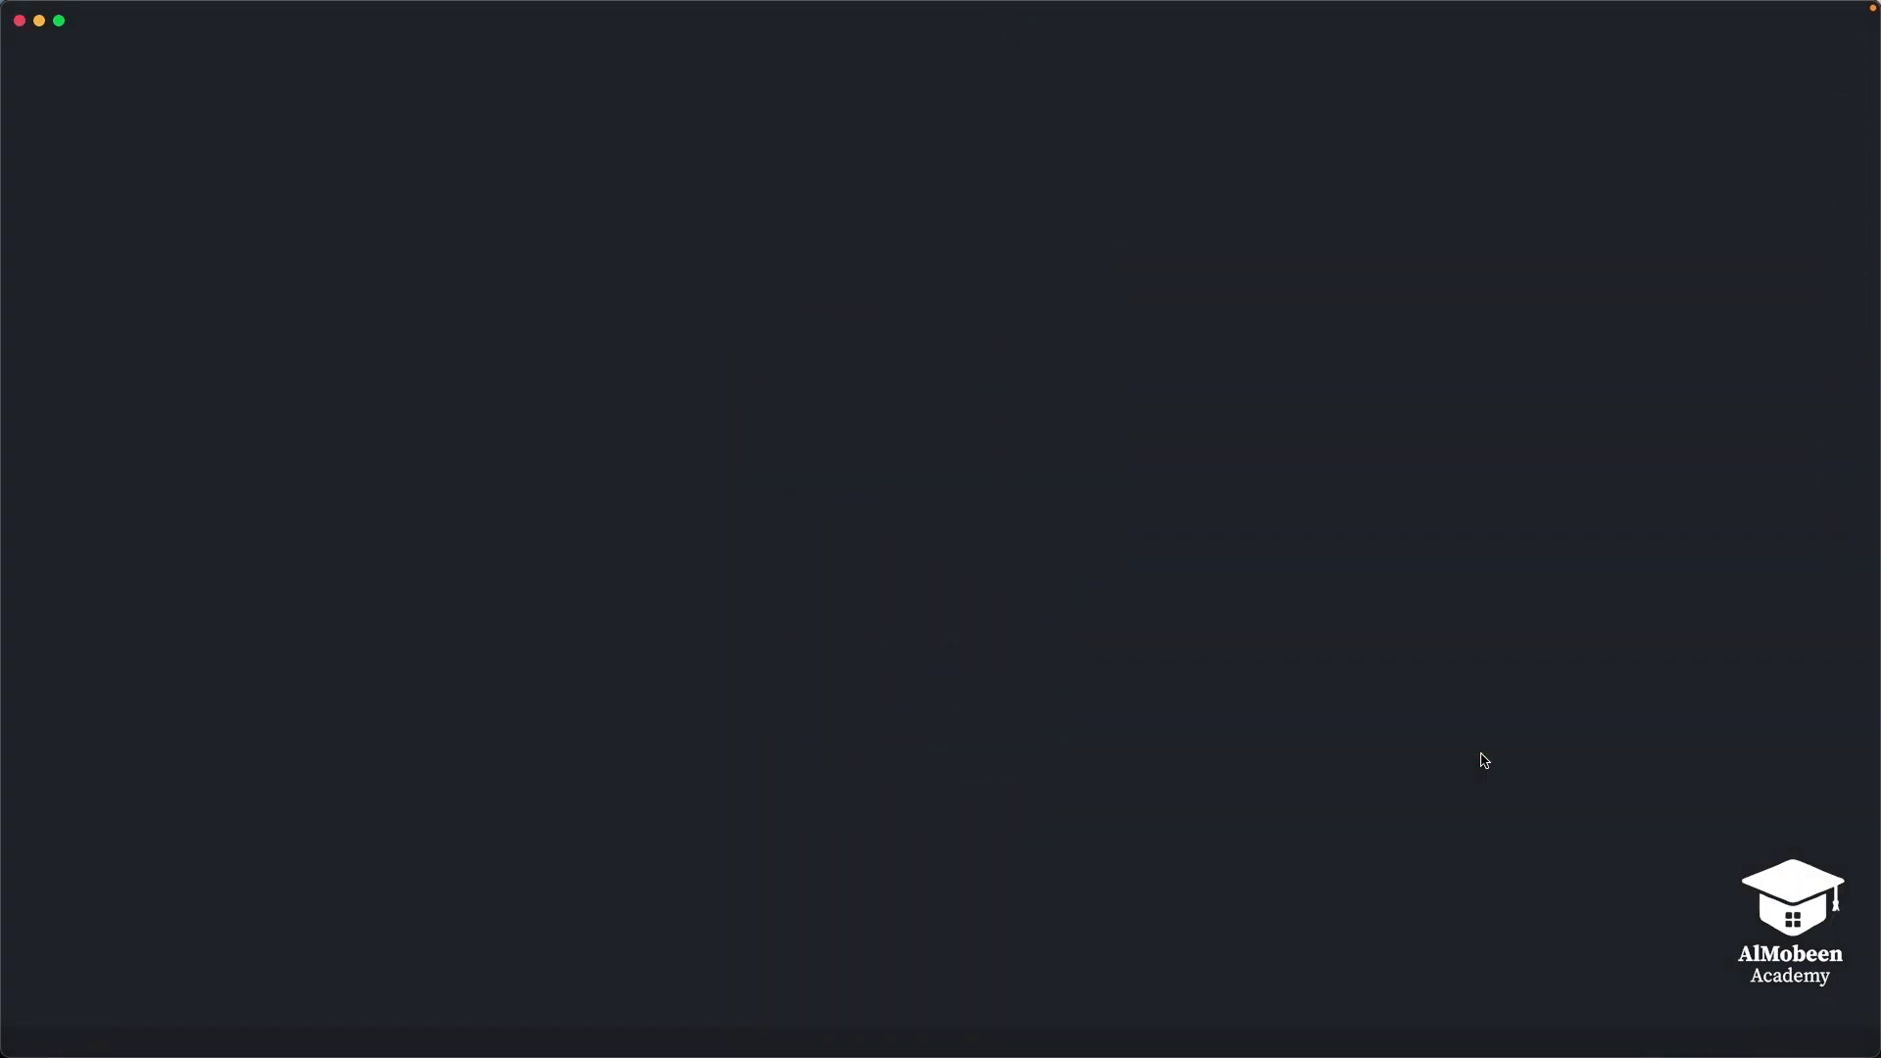